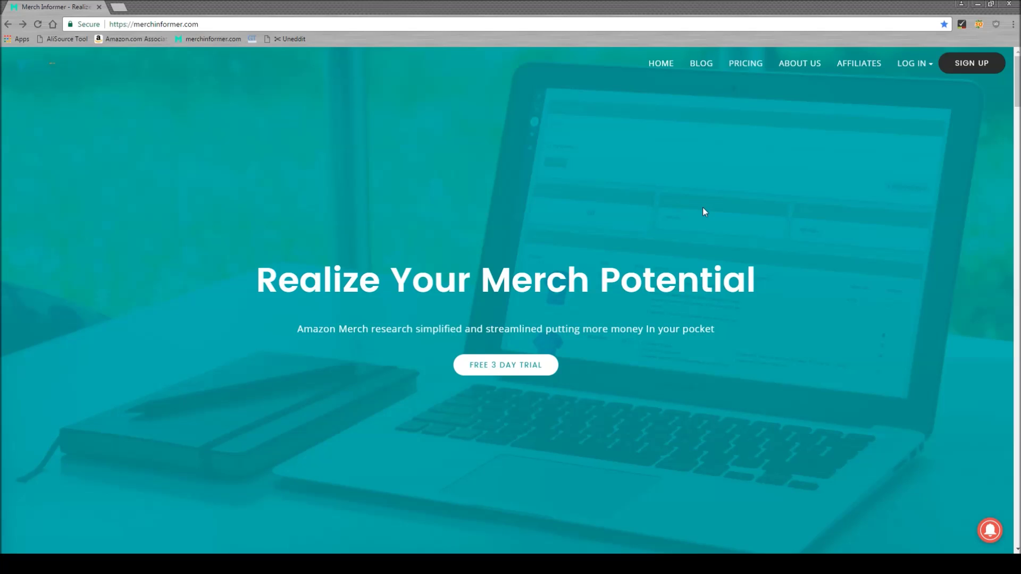
# Log in from the LOG IN menu on merchinformer.com to reach the members dashboard.
pyautogui.click(918, 68)
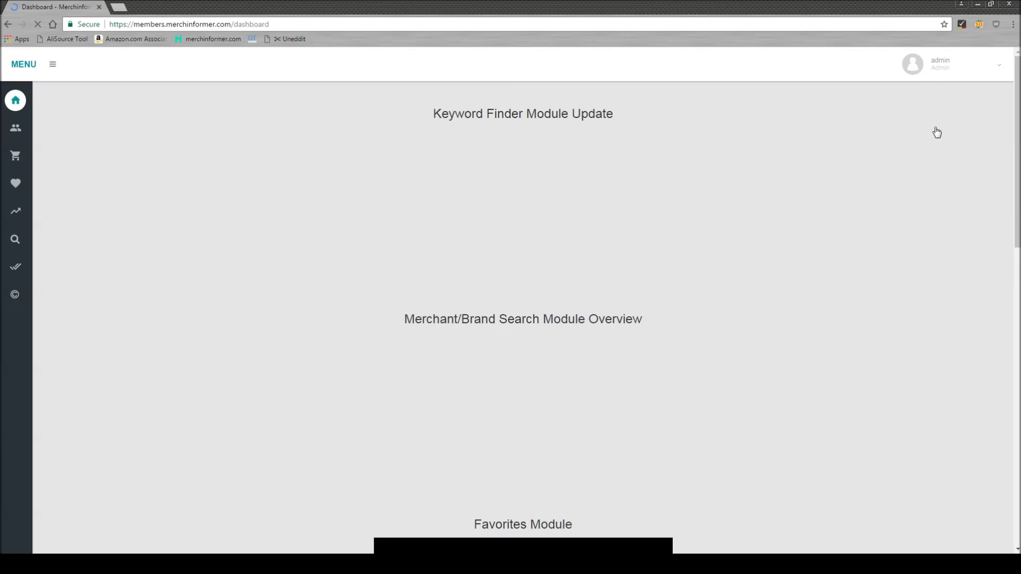
# Search Keyword Finder for 'I love' in the Merch By Amazon Shirts category.
pyautogui.moveTo(13, 245)
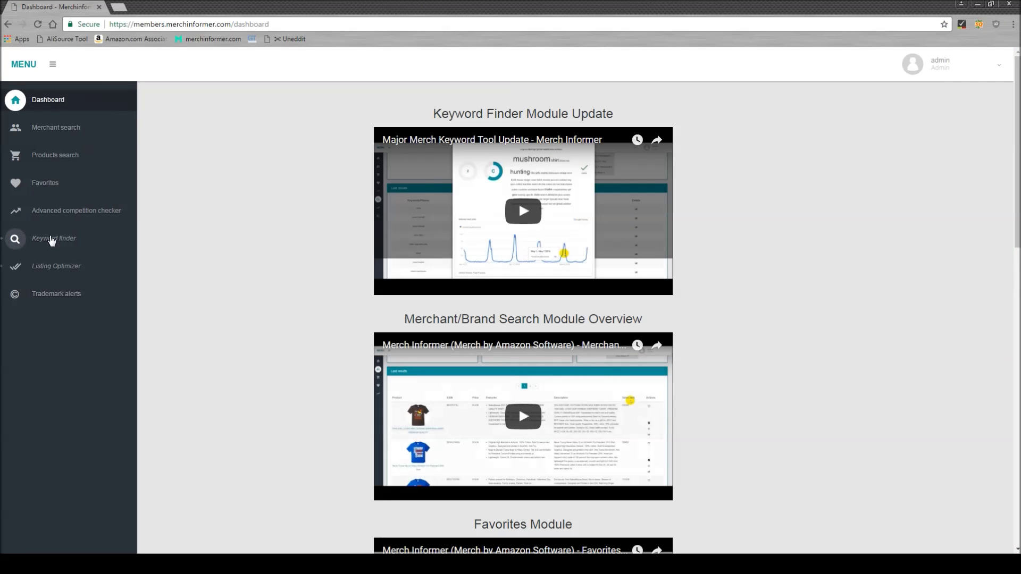
pyautogui.click(50, 243)
pyautogui.click(46, 256)
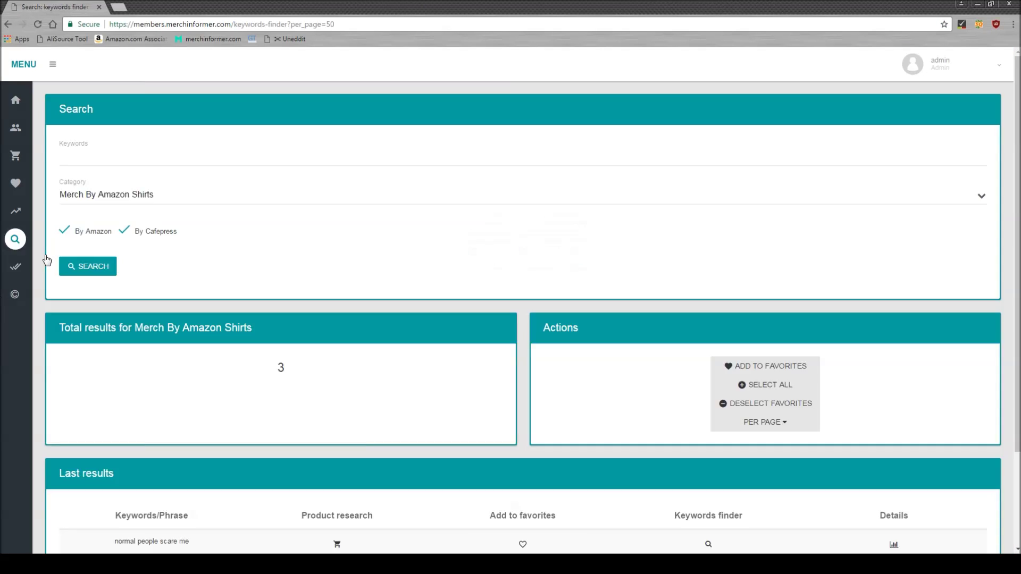
pyautogui.click(172, 159)
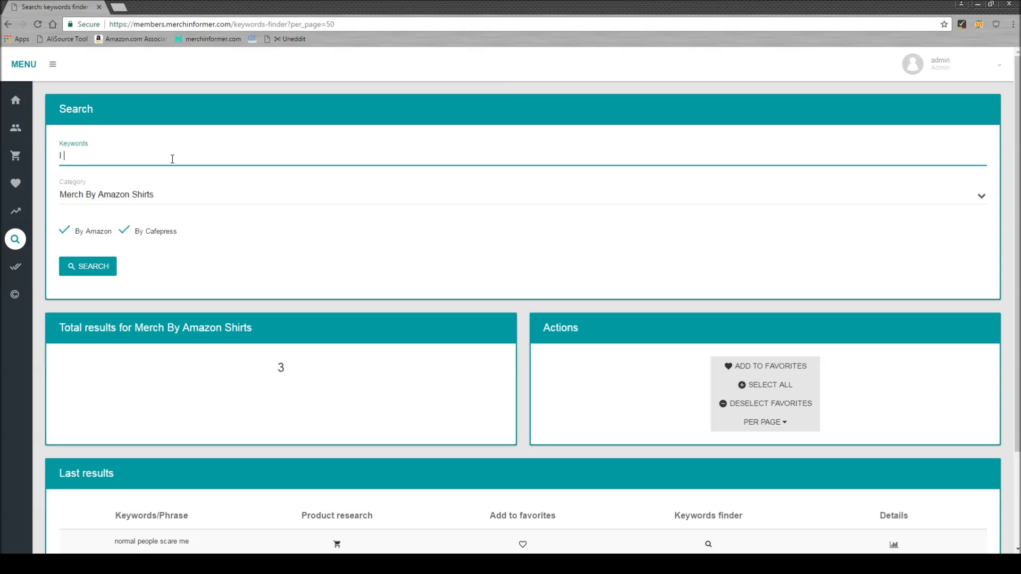
pyautogui.write('love')
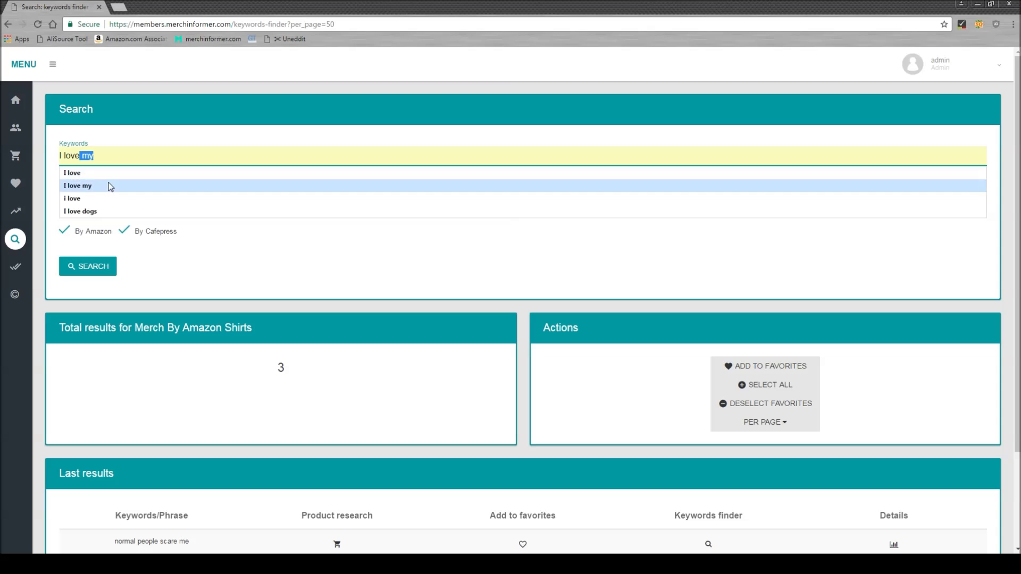
pyautogui.click(112, 175)
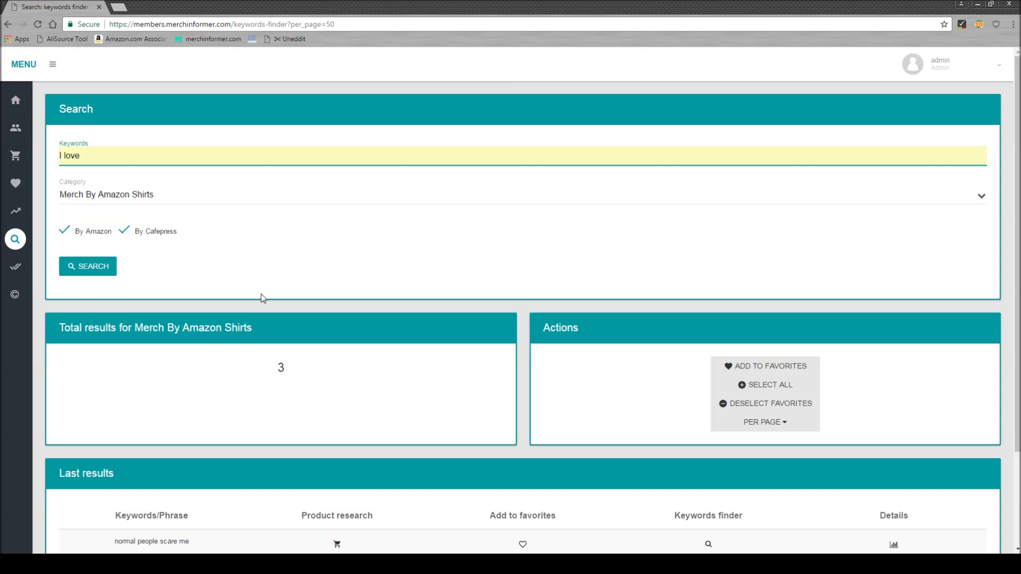
pyautogui.click(94, 266)
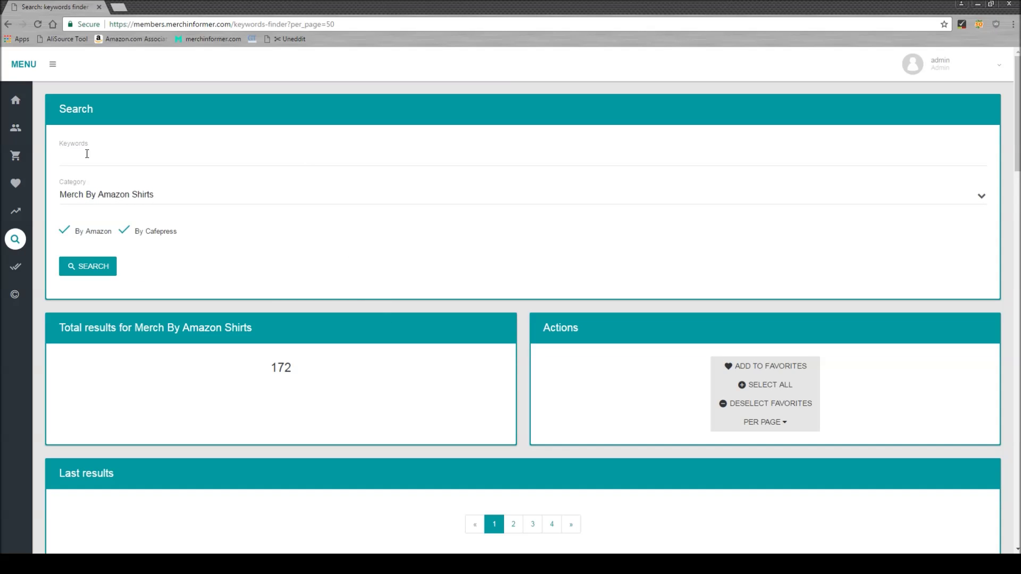
# Highlight the 172-result total, scroll to the keyword table, and place Notepad beside it.
pyautogui.doubleClick(280, 367)
pyautogui.scroll(-6, 470, 349)
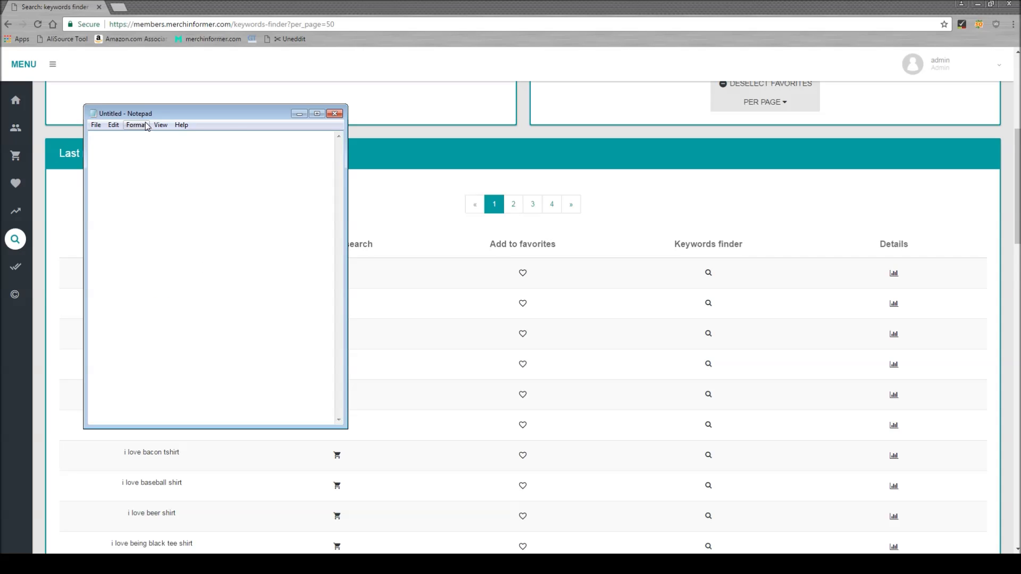
pyautogui.moveTo(225, 113); pyautogui.dragTo(662, 109)
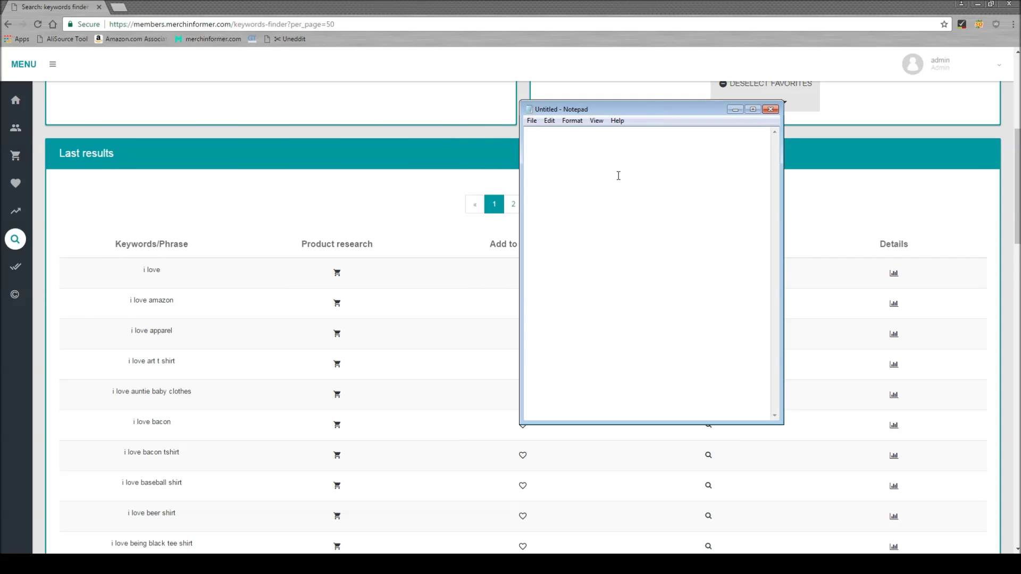
# Type the niche words art, aunts, bacon, baseball and beer into Notepad.
pyautogui.write('art aunts bacon')
pyautogui.press('Return')
pyautogui.write('baseball')
pyautogui.press('Return')
pyautogui.write('beer')
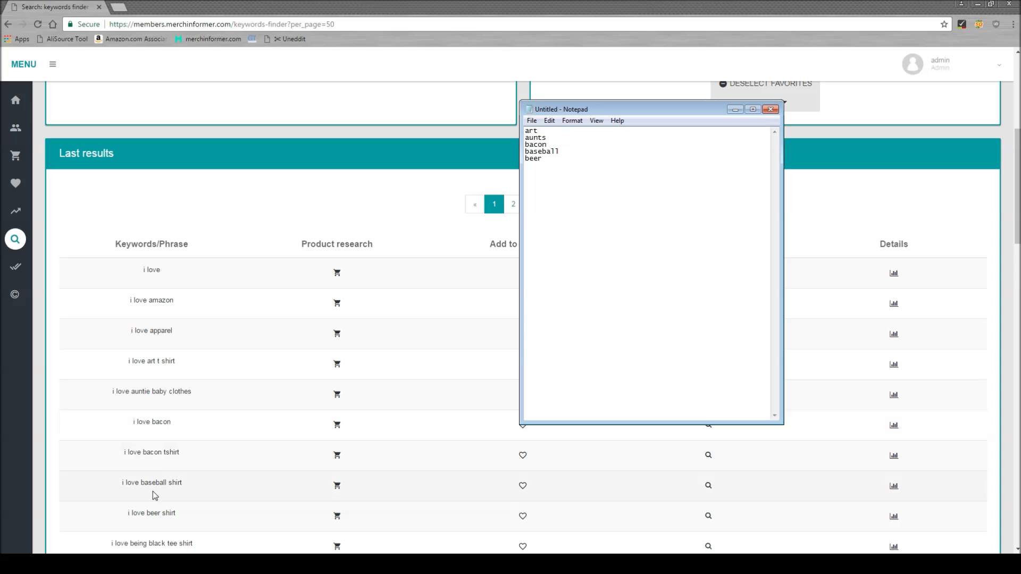
# Check the keyword table, then add books, buttons, carbs, carrots and cats, one per line.
pyautogui.click(218, 509)
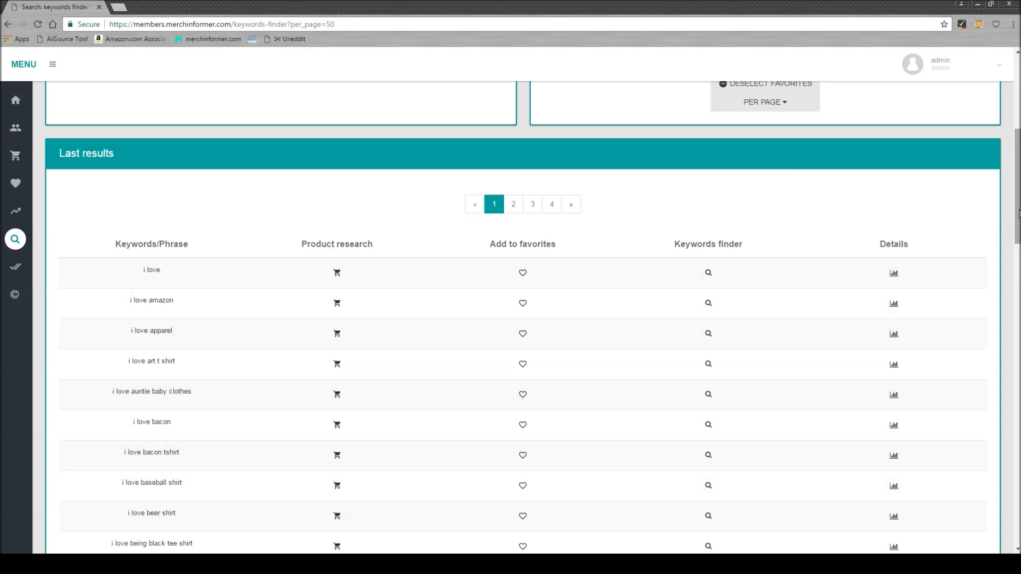
pyautogui.moveTo(1015, 219); pyautogui.dragTo(1017, 302)
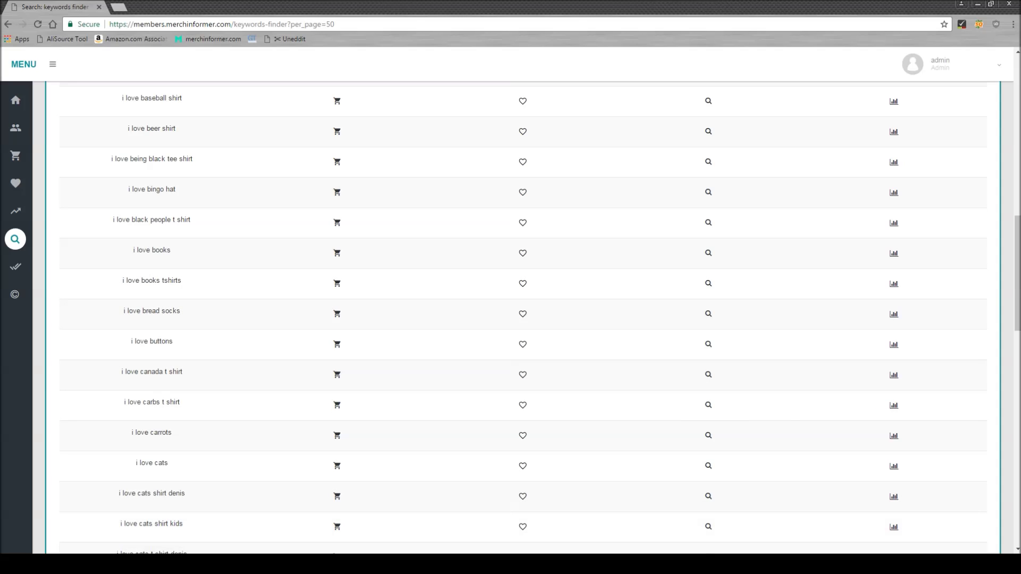
pyautogui.hotkey('alt', 'Tab')
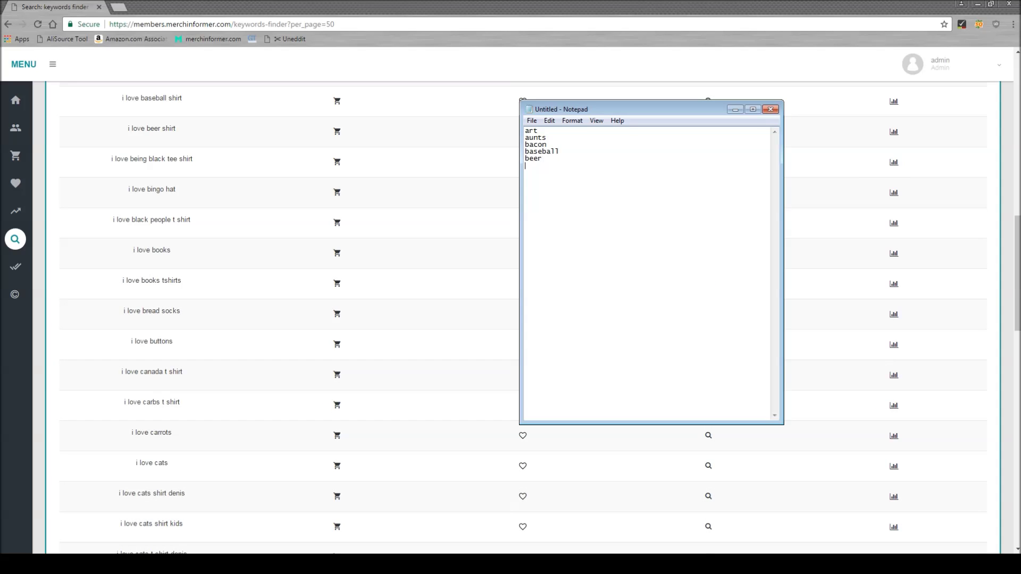
pyautogui.write('books')
pyautogui.press('Return')
pyautogui.write('buttons')
pyautogui.press('Return')
pyautogui.write('carbs')
pyautogui.press('Return')
pyautogui.write('carrots')
pyautogui.press('Return')
pyautogui.write('cats')
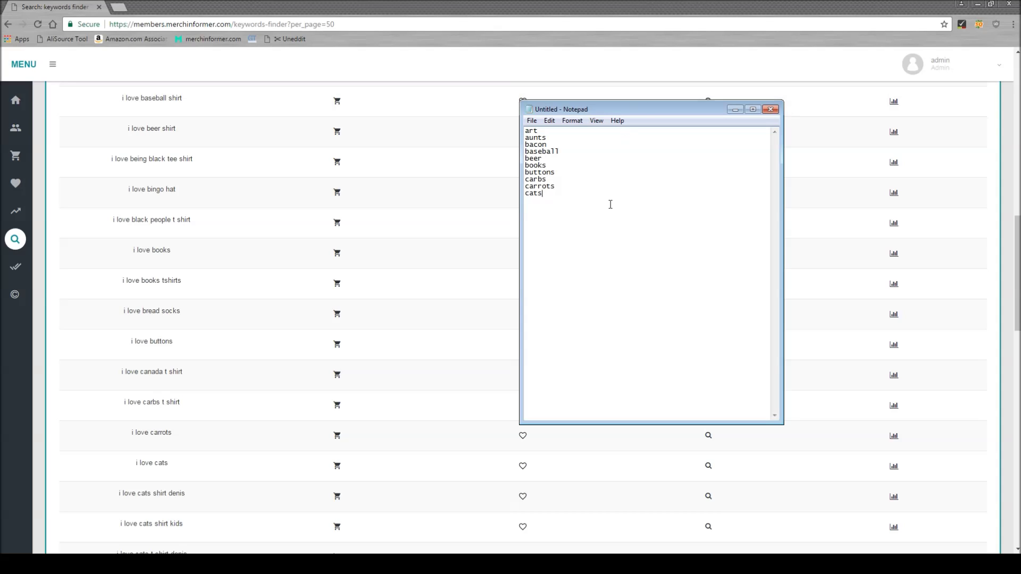
# Return to the keyword results and highlight the 'i love books' keyword.
pyautogui.click(388, 367)
pyautogui.scroll(-2, 389, 372)
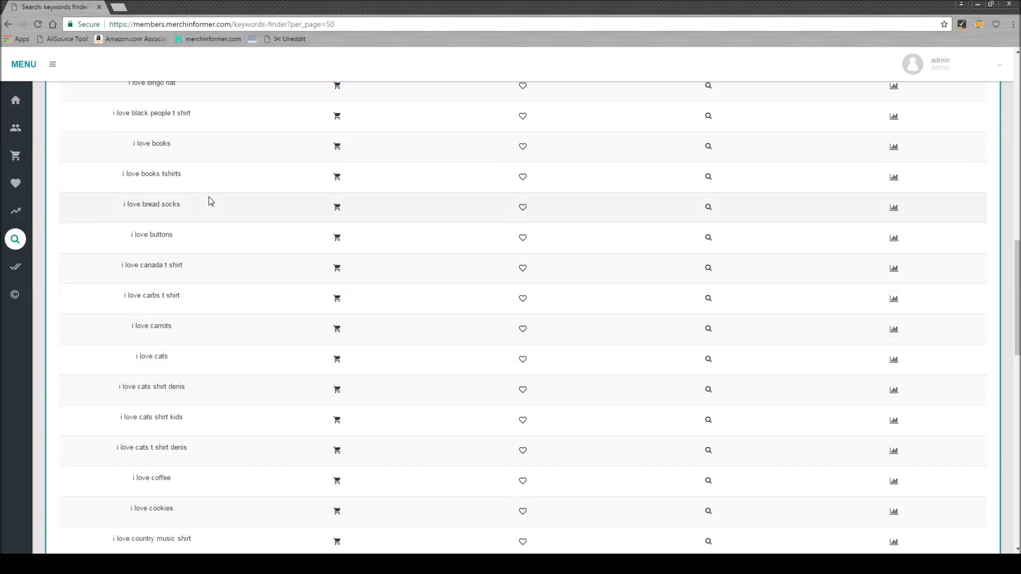
pyautogui.scroll(2, 226, 410)
pyautogui.scroll(5, 230, 409)
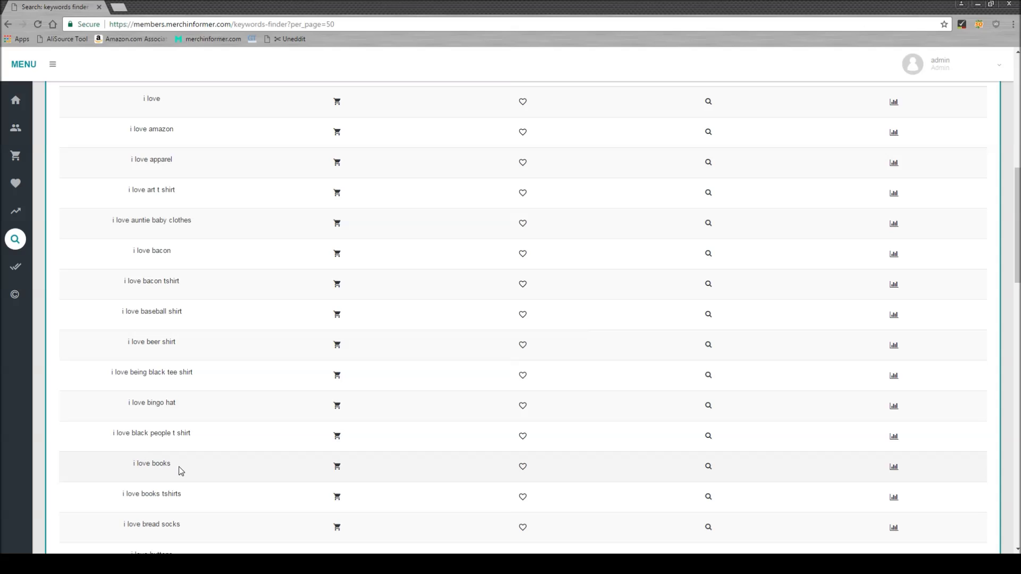
pyautogui.moveTo(181, 467); pyautogui.dragTo(123, 467)
# Review the 'i love books' details (30 monthly sales, competition D, SAFE trademark), then close them.
pyautogui.click(893, 468)
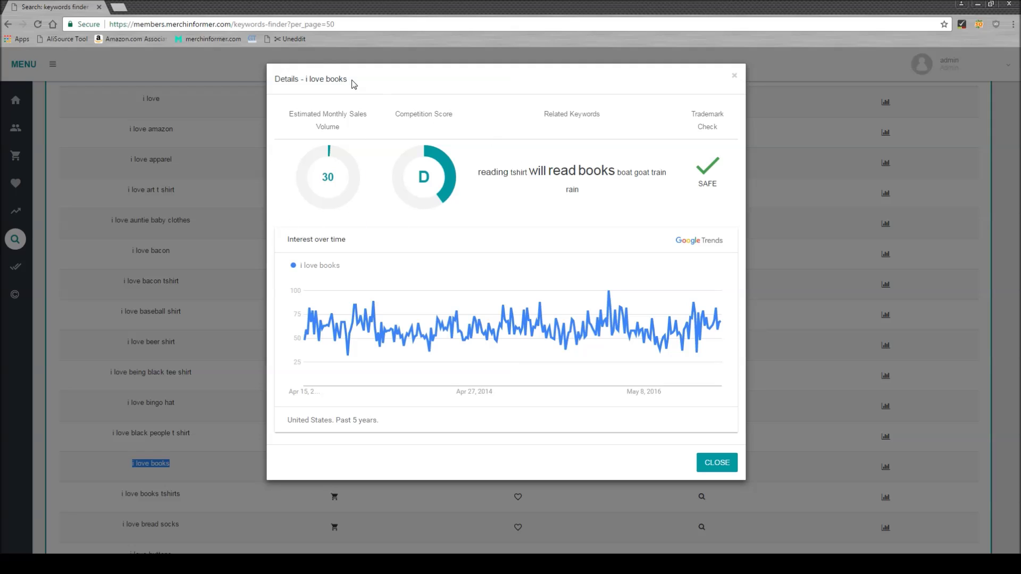
pyautogui.moveTo(349, 79); pyautogui.dragTo(302, 78)
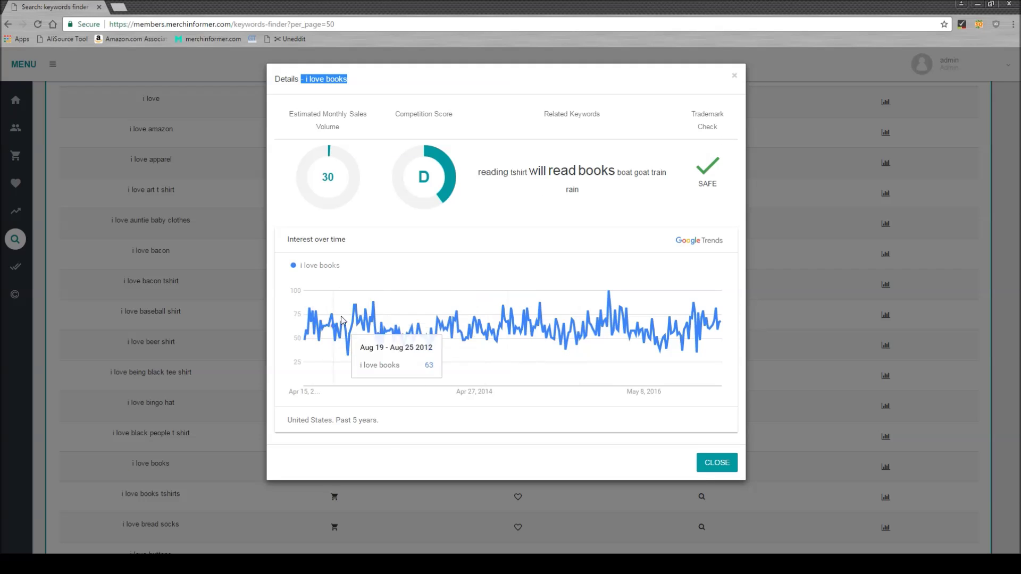
pyautogui.moveTo(608, 313)
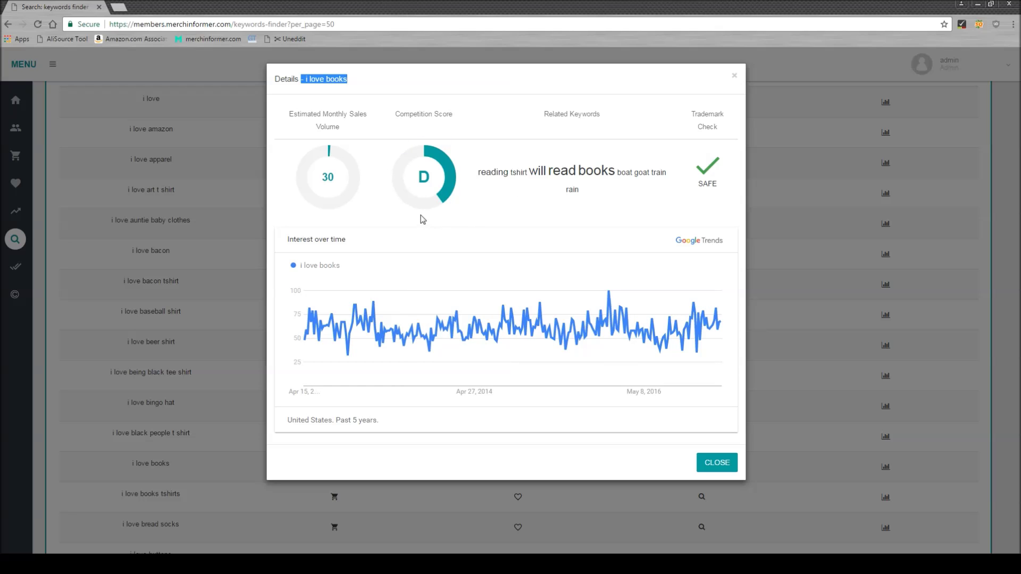
pyautogui.moveTo(679, 333)
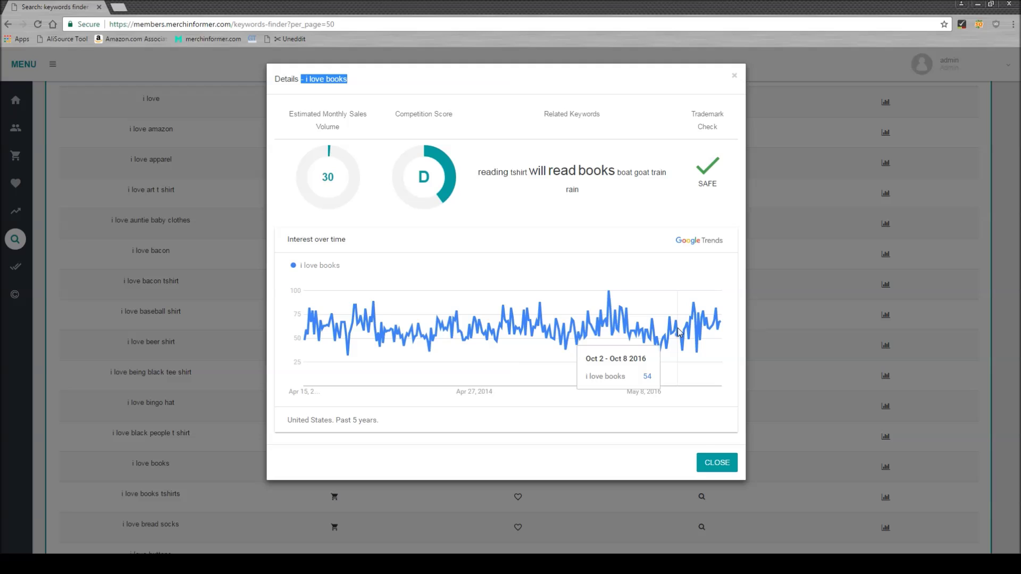
pyautogui.click(346, 79)
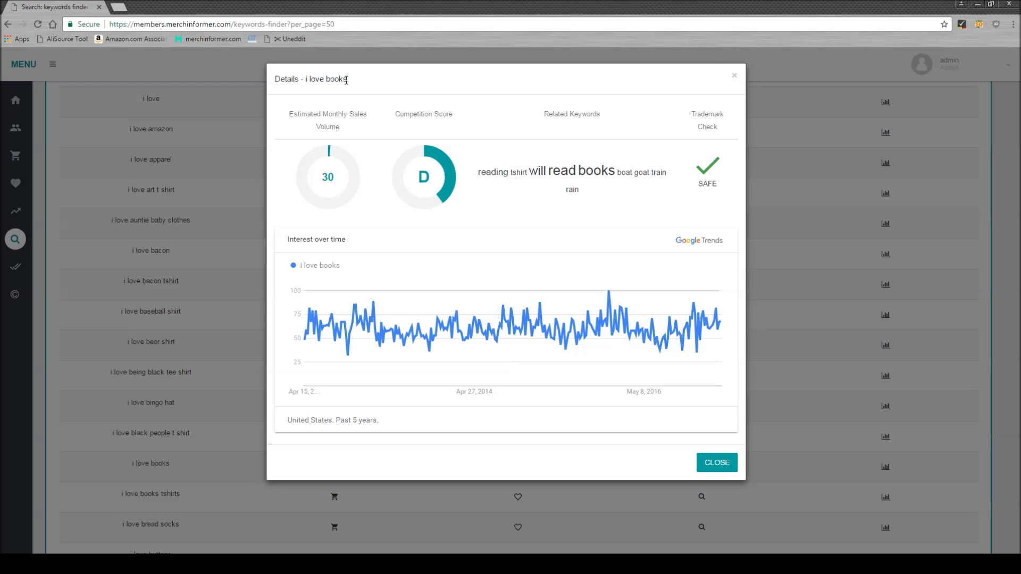
pyautogui.click(734, 76)
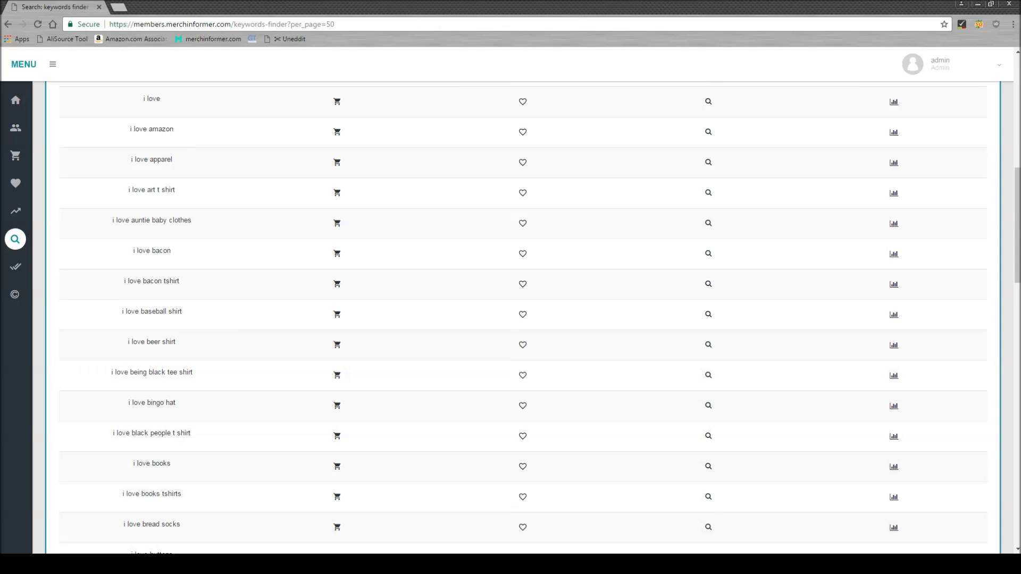
# Glance at the word list, then go to the Products search page from the sidebar.
pyautogui.hotkey('alt', 'Tab')
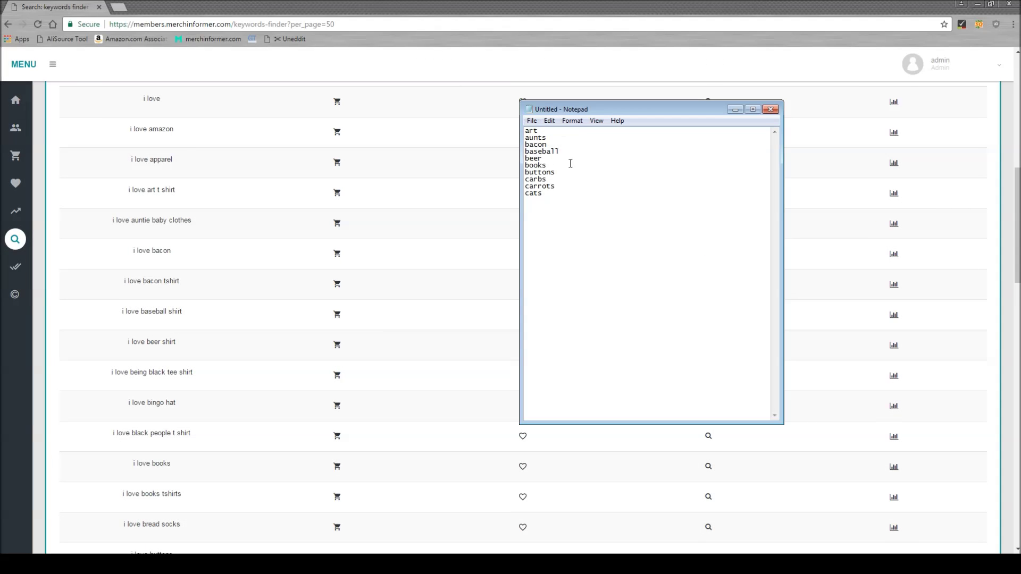
pyautogui.hotkey('alt', 'Tab')
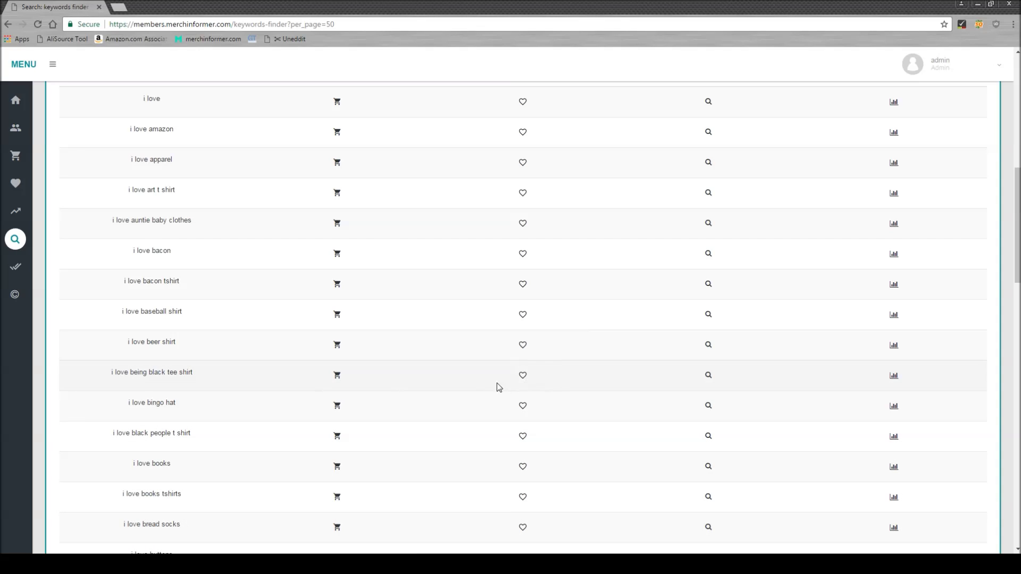
pyautogui.scroll(10, 496, 387)
pyautogui.scroll(-5, 540, 354)
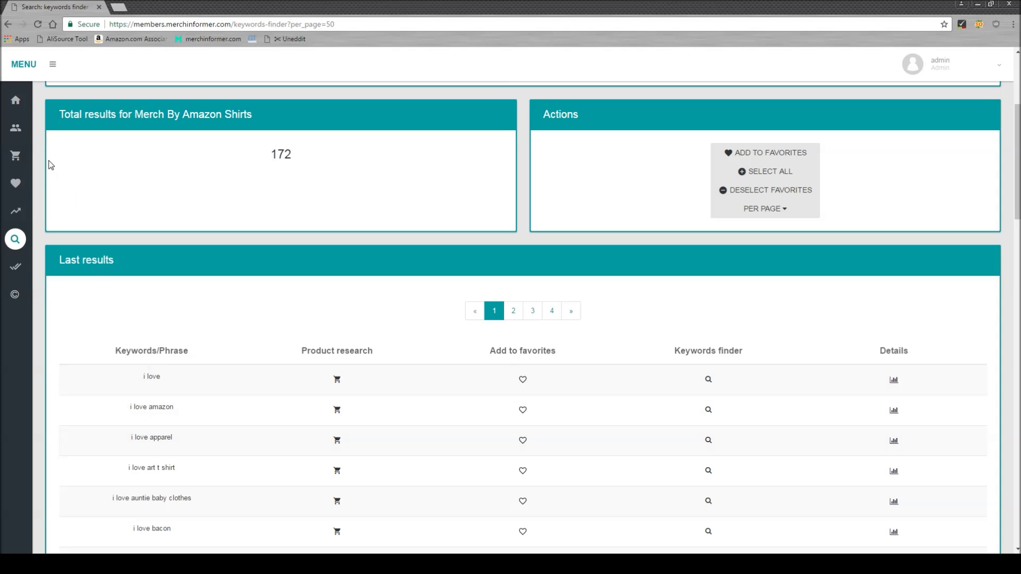
pyautogui.moveTo(24, 170)
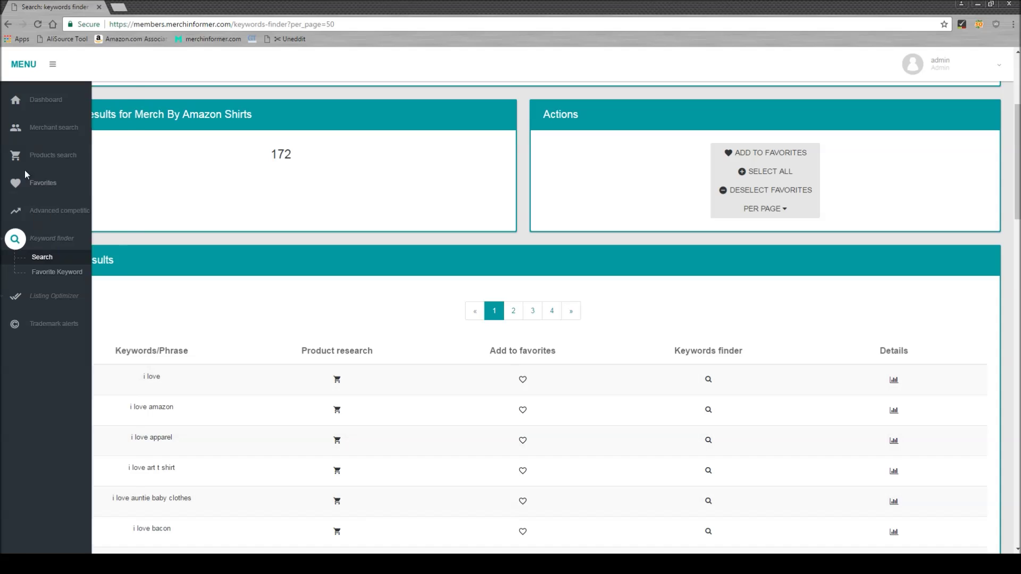
pyautogui.click(53, 155)
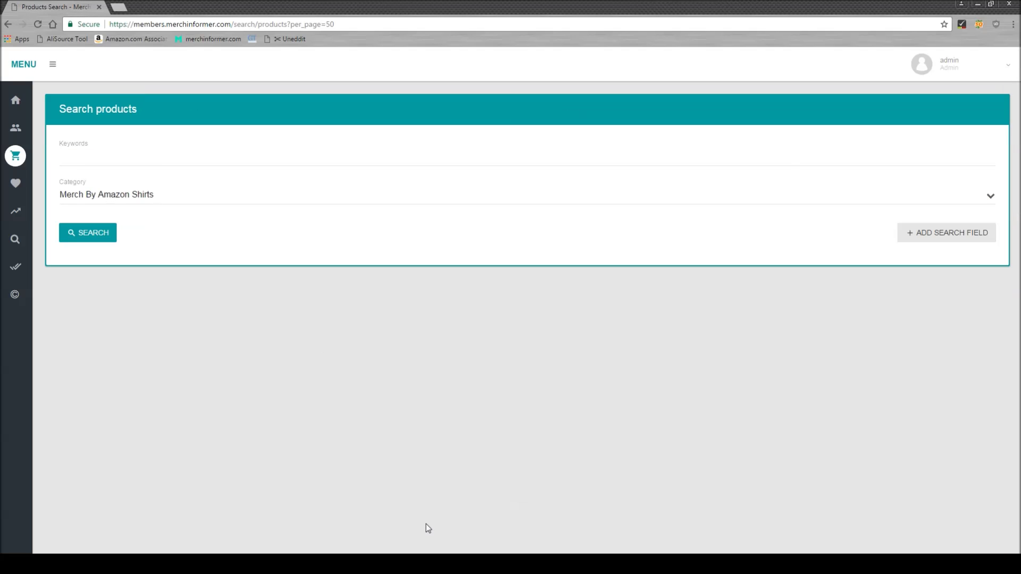
# Take 'carbs' from the niche list, paste it into product search Keywords, and search.
pyautogui.hotkey('alt', 'Tab')
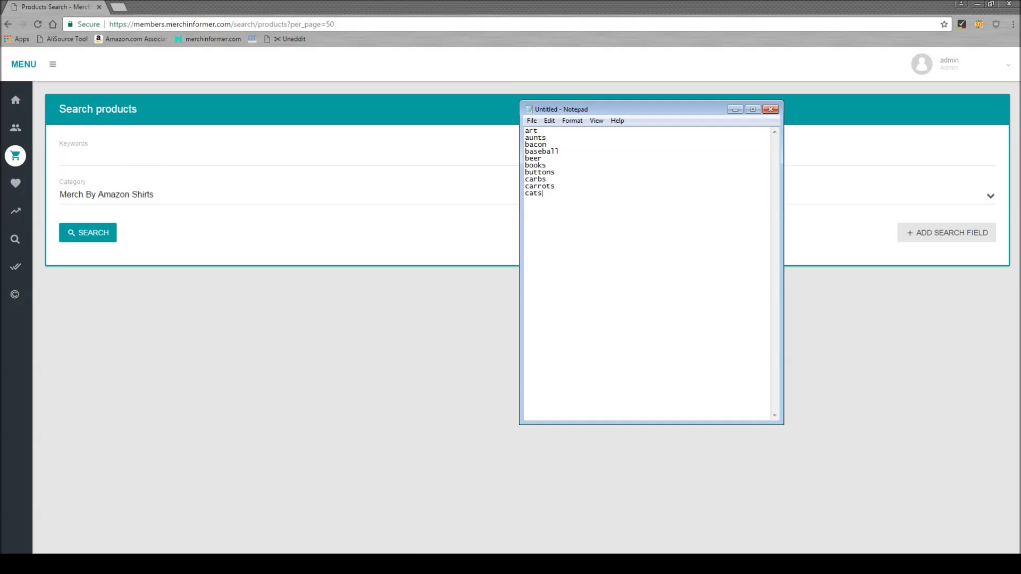
pyautogui.doubleClick(547, 180)
pyautogui.hotkey('ctrl', 'c')
pyautogui.click(113, 161)
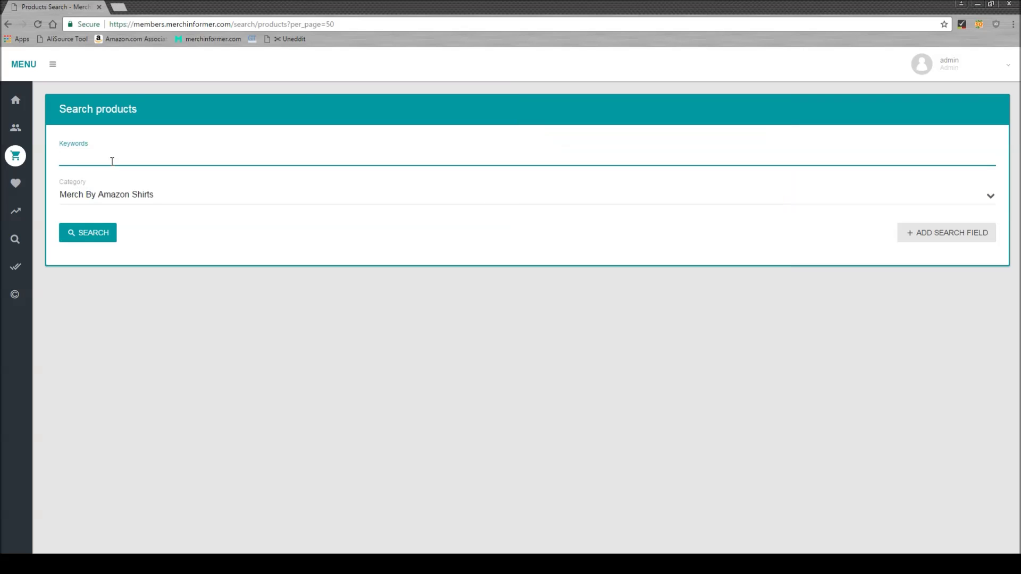
pyautogui.hotkey('ctrl', 'v')
pyautogui.click(103, 232)
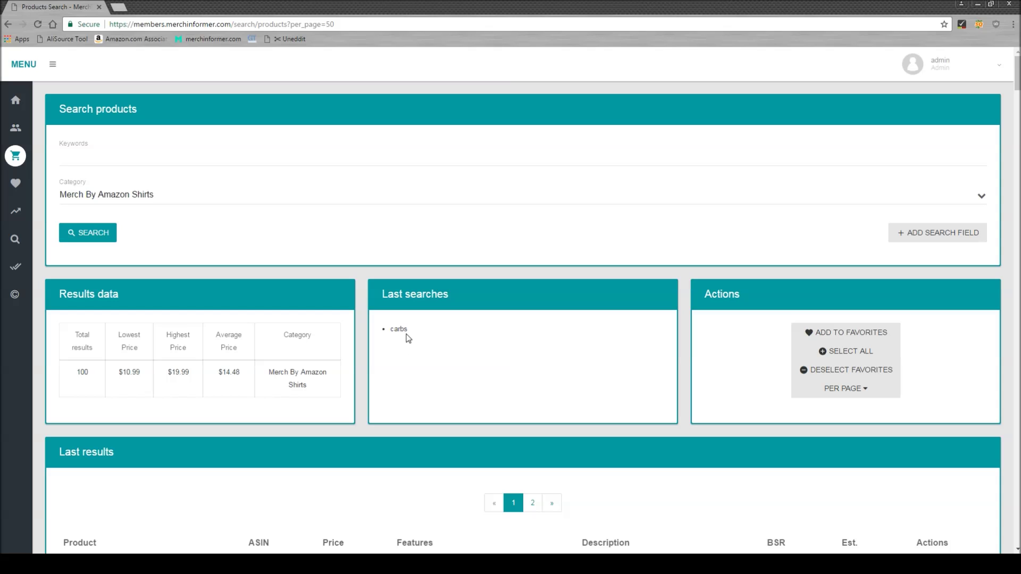
pyautogui.moveTo(413, 329); pyautogui.dragTo(391, 332)
pyautogui.scroll(-2, 439, 382)
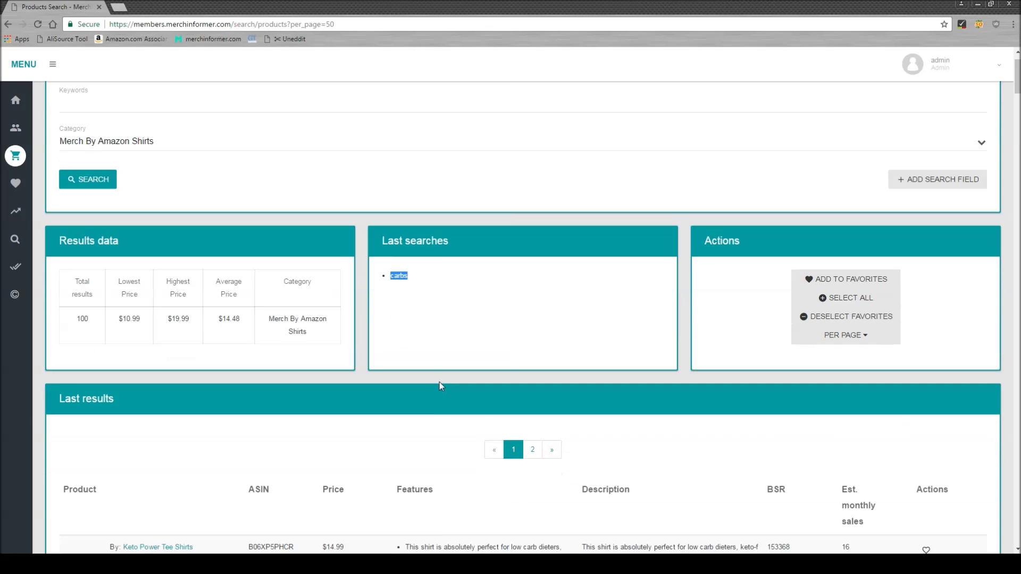
pyautogui.scroll(-2, 452, 387)
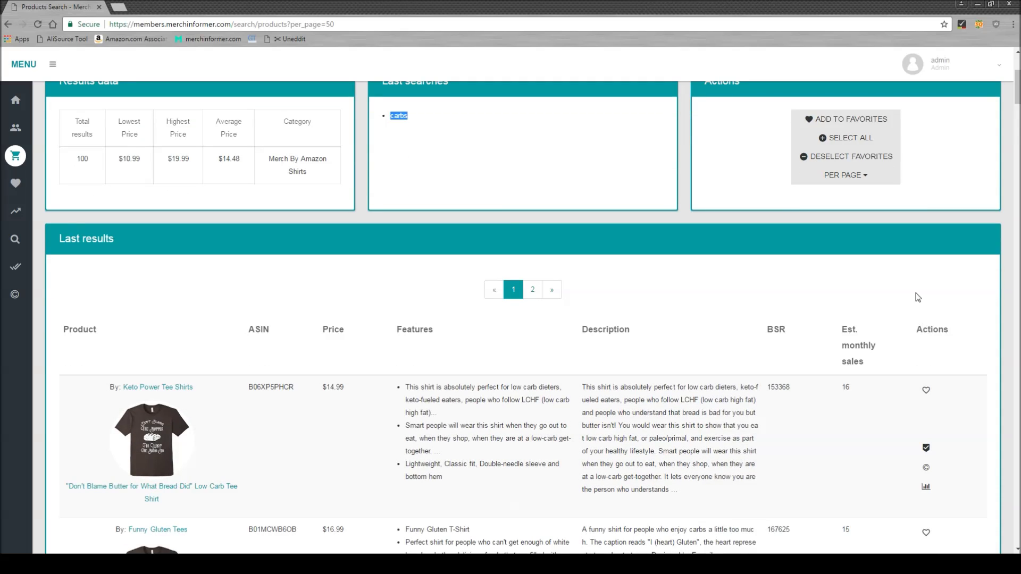
pyautogui.scroll(-2, 806, 341)
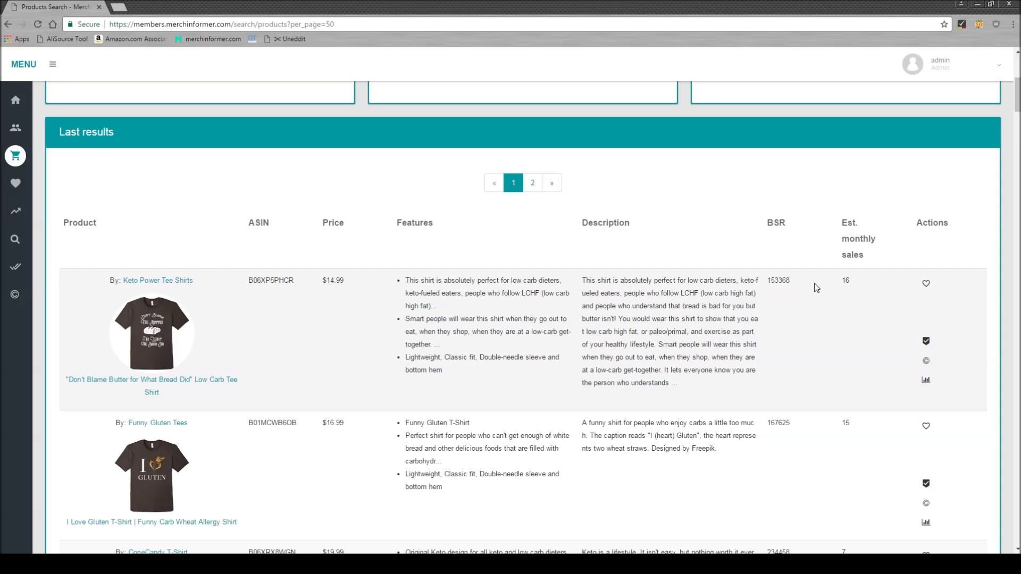
pyautogui.moveTo(793, 280); pyautogui.dragTo(766, 281)
pyautogui.moveTo(854, 280); pyautogui.dragTo(842, 280)
pyautogui.click(845, 282)
pyautogui.scroll(-2, 774, 375)
pyautogui.scroll(-2, 797, 193)
pyautogui.scroll(2, 818, 201)
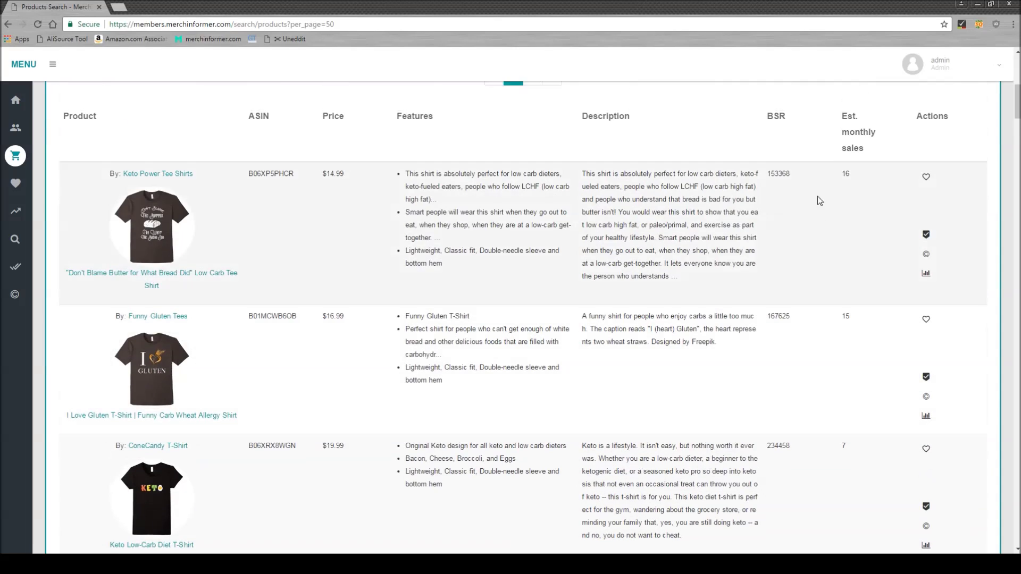
pyautogui.moveTo(792, 316); pyautogui.dragTo(768, 340)
pyautogui.scroll(-2, 778, 377)
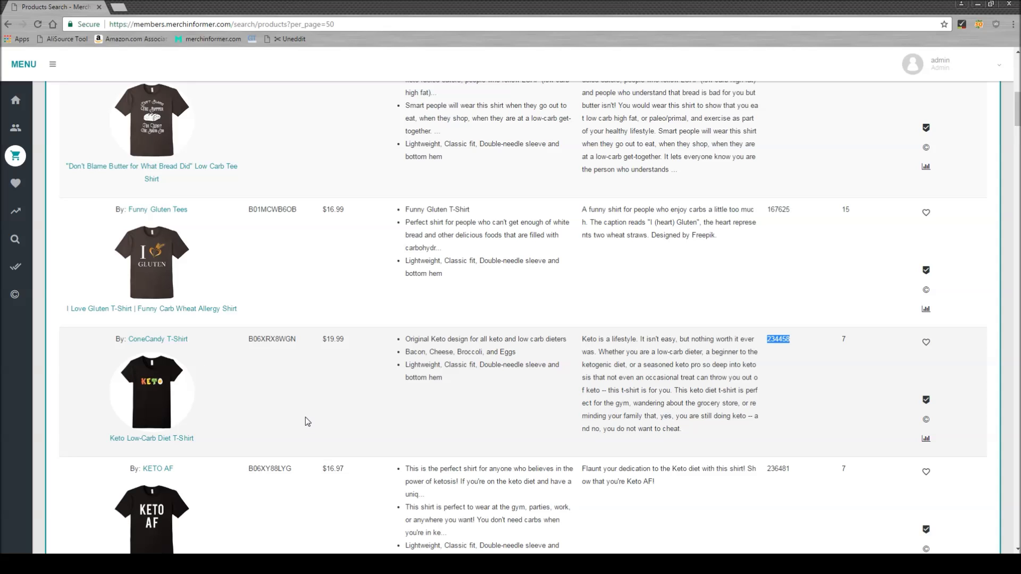
pyautogui.click(522, 369)
pyautogui.scroll(2, 522, 369)
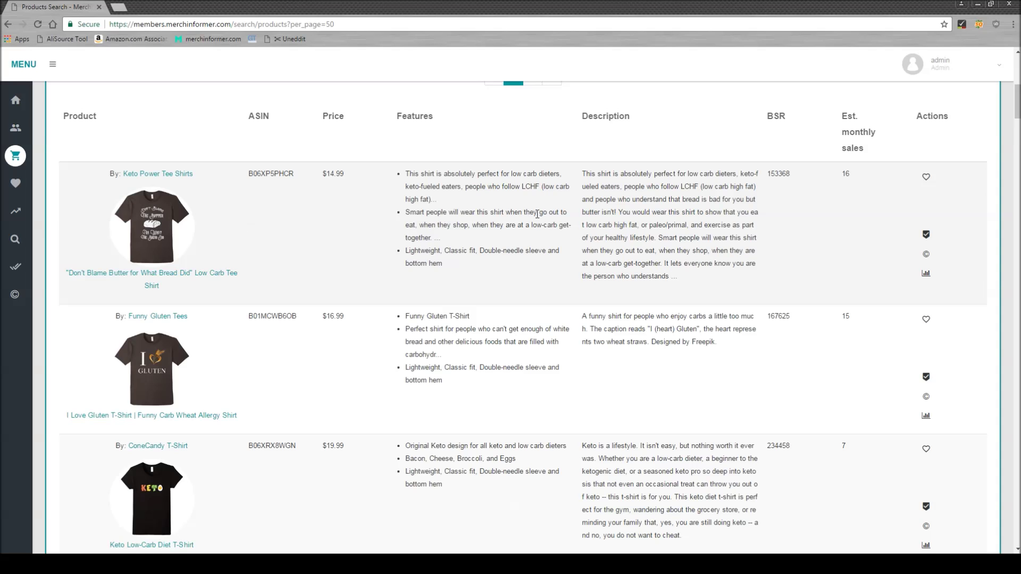
pyautogui.scroll(2, 539, 221)
pyautogui.scroll(4, 539, 224)
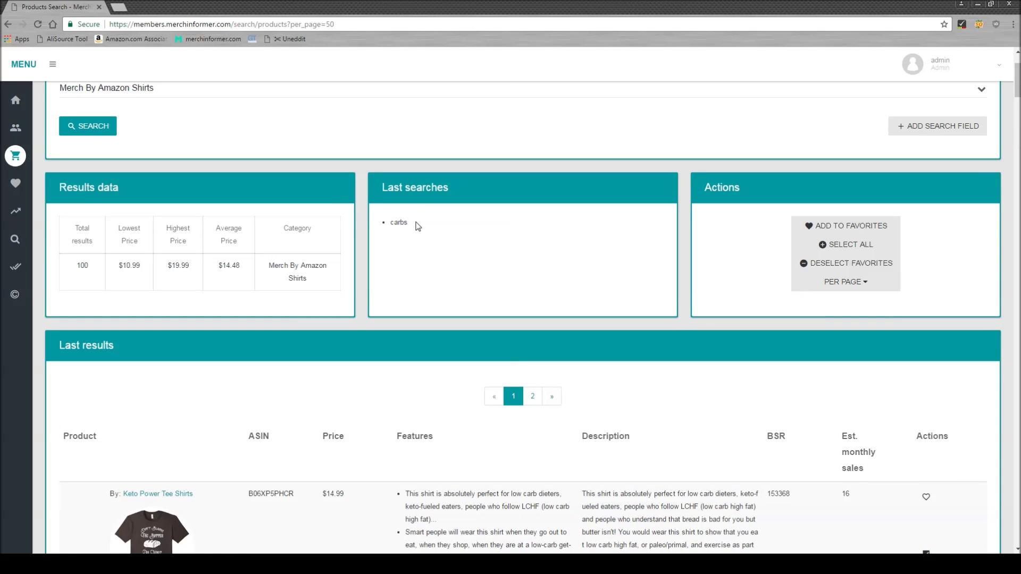
pyautogui.moveTo(409, 224); pyautogui.dragTo(389, 224)
pyautogui.scroll(-4, 455, 343)
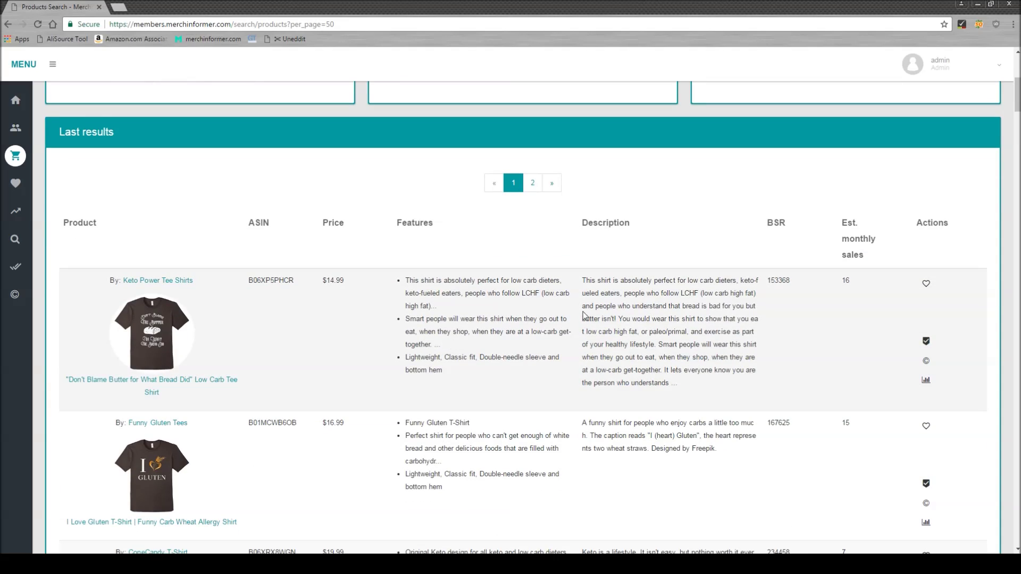
pyautogui.moveTo(405, 280); pyautogui.dragTo(544, 295)
pyautogui.click(539, 312)
pyautogui.scroll(-2, 539, 312)
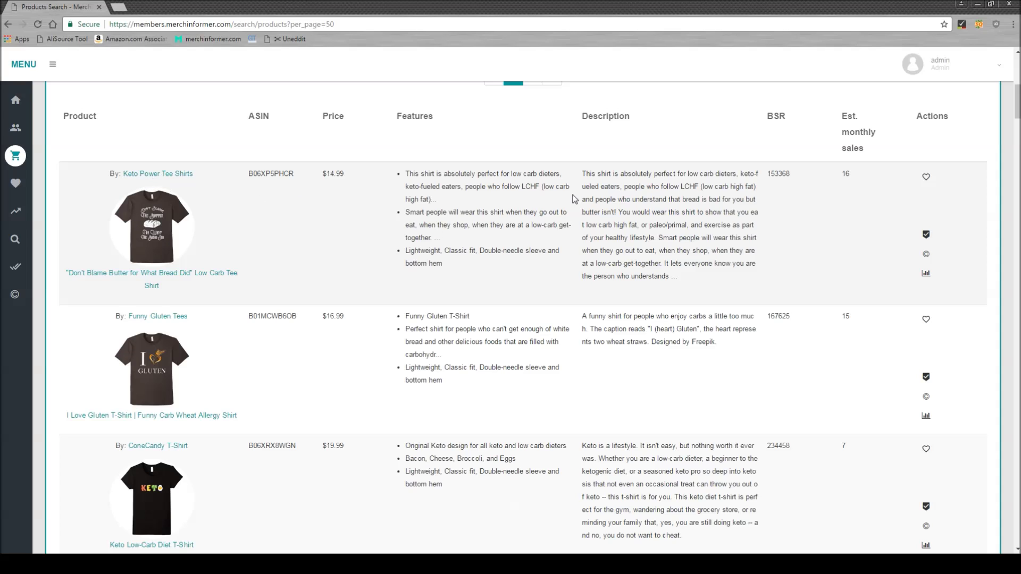
pyautogui.moveTo(512, 175); pyautogui.dragTo(561, 174)
pyautogui.moveTo(405, 186); pyautogui.dragTo(462, 186)
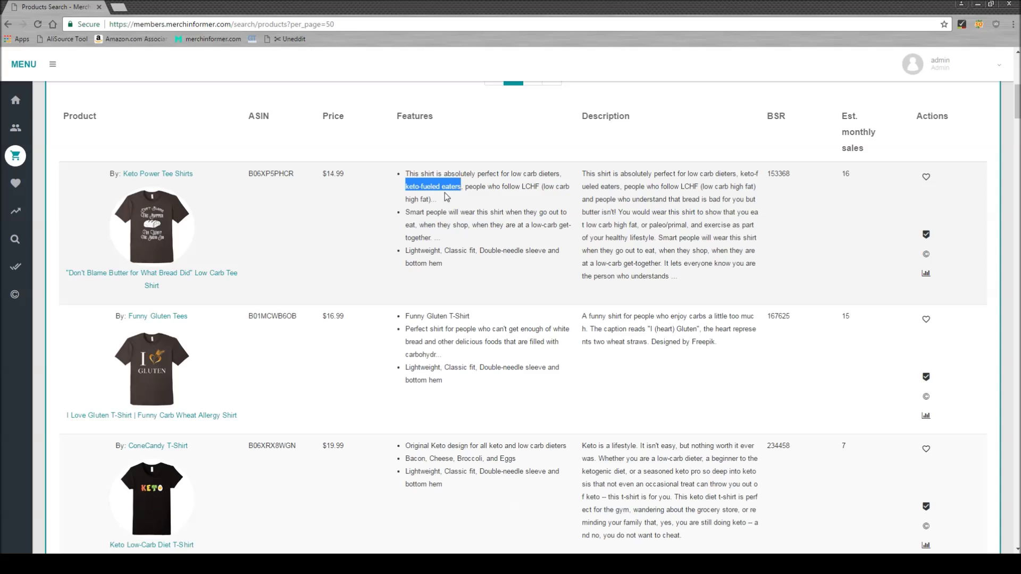
pyautogui.click(420, 187)
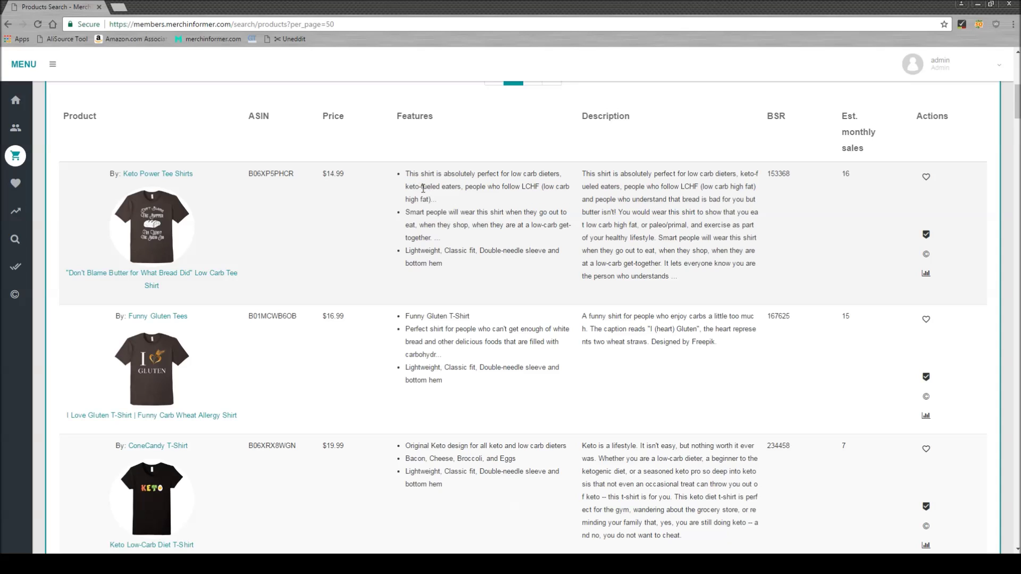
pyautogui.moveTo(523, 187); pyautogui.dragTo(531, 186)
pyautogui.moveTo(511, 173); pyautogui.dragTo(538, 173)
pyautogui.hotkey('ctrl', 'c')
pyautogui.scroll(4, 536, 173)
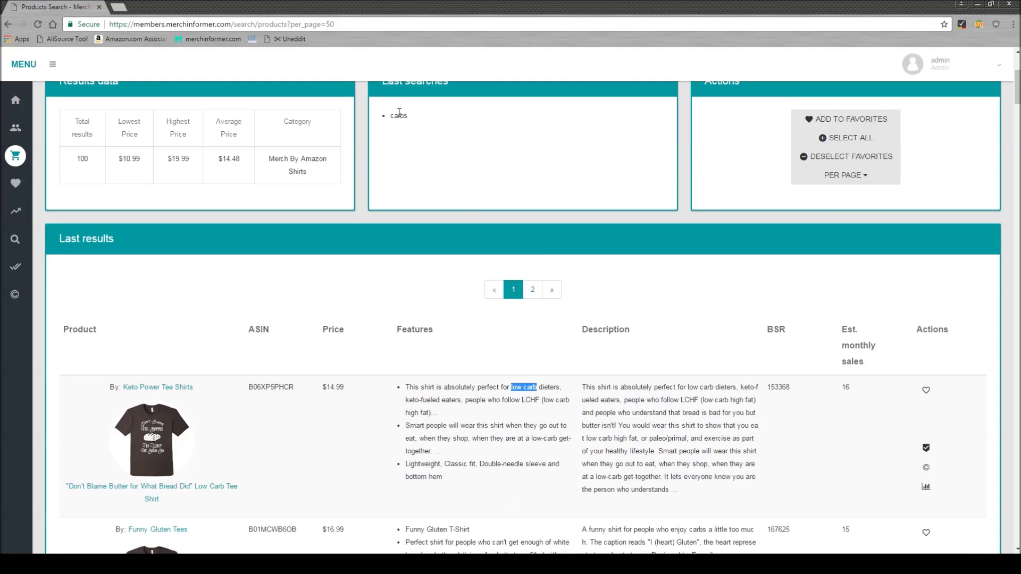
pyautogui.scroll(-2, 490, 221)
pyautogui.scroll(6, 526, 319)
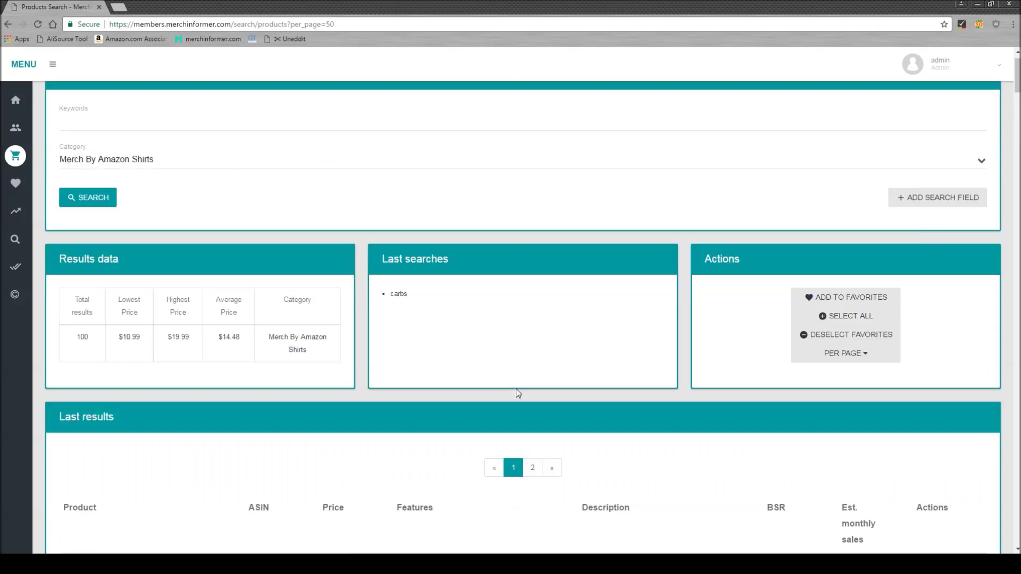
# Paste 'low carb' into the Keywords field and run the product search.
pyautogui.click(113, 160)
pyautogui.hotkey('ctrl', 'v')
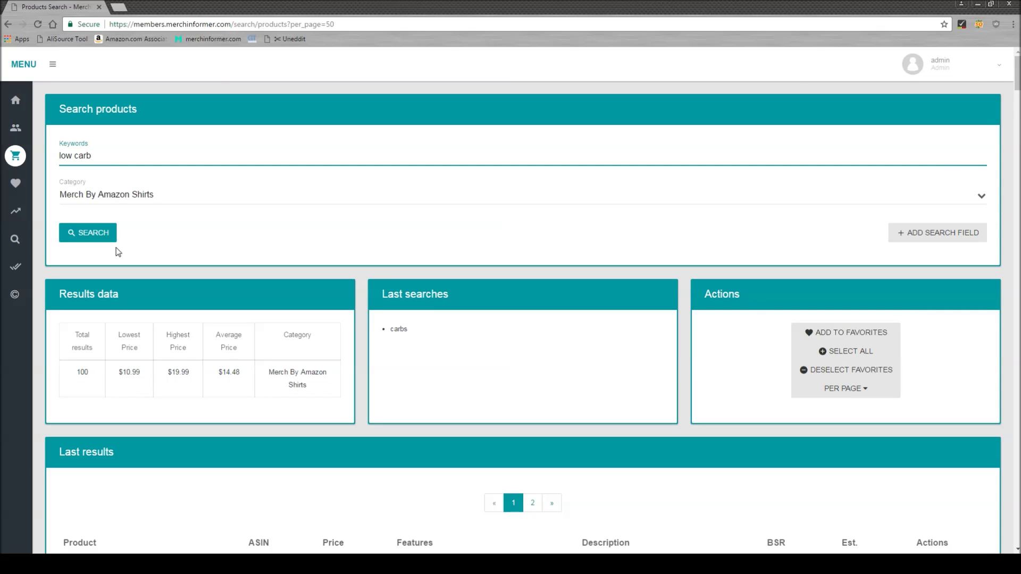
pyautogui.click(104, 240)
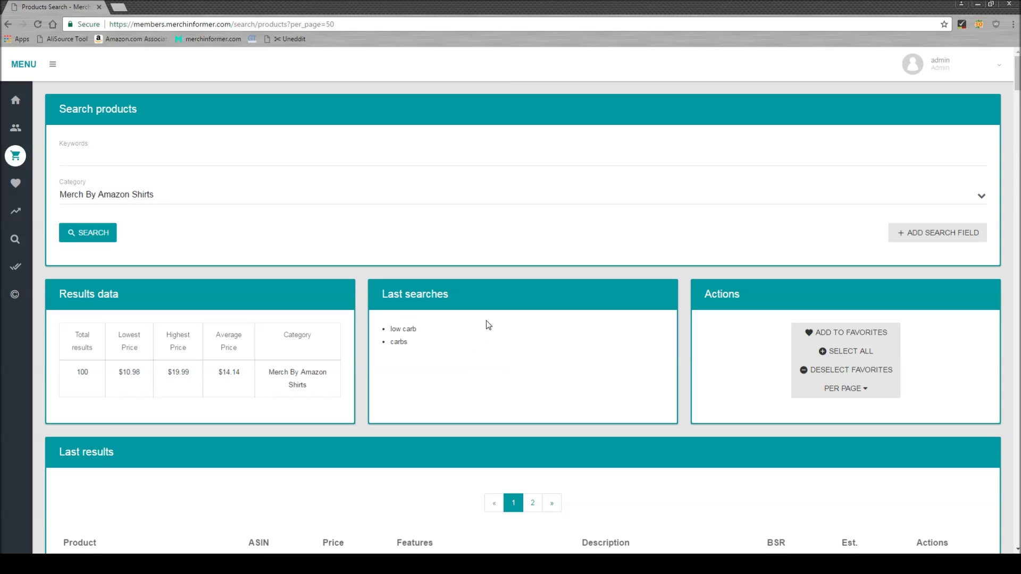
# Browse the low carb results' BSR column, highlighting the Honey Badger shirt's first feature bullet.
pyautogui.scroll(-1, 552, 351)
pyautogui.scroll(-2, 552, 351)
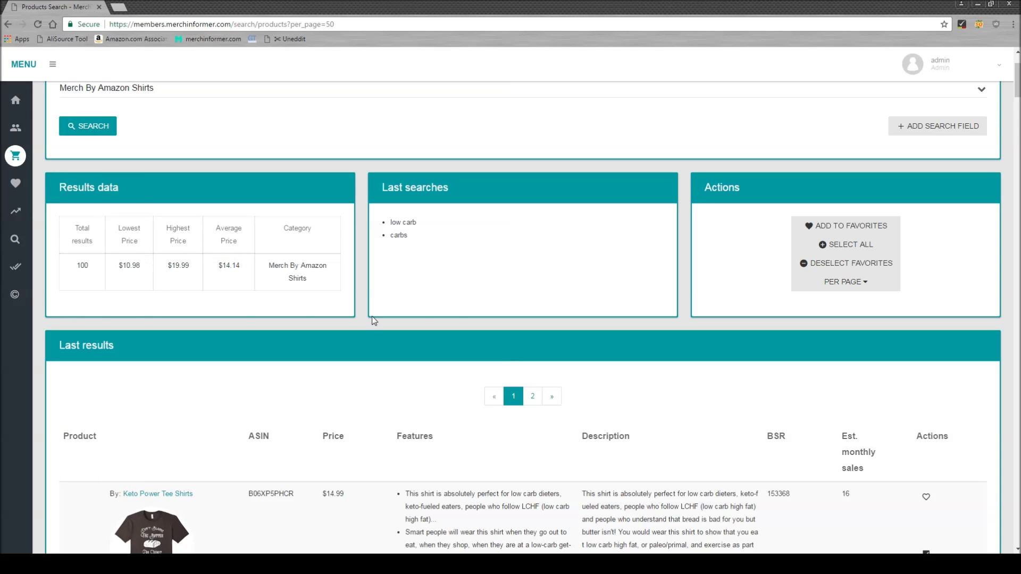
pyautogui.scroll(2, 330, 246)
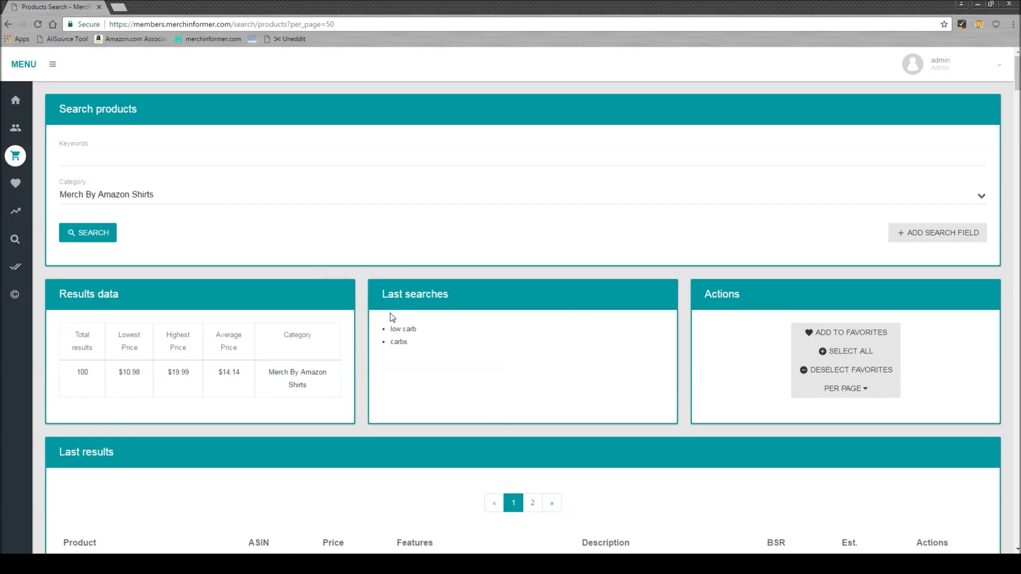
pyautogui.scroll(-4, 427, 328)
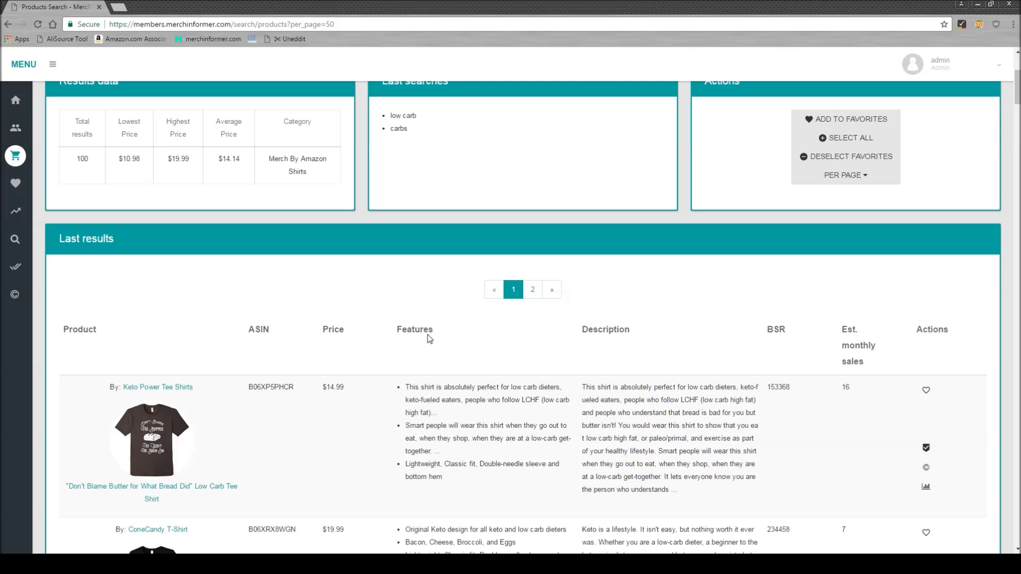
pyautogui.scroll(-2, 430, 344)
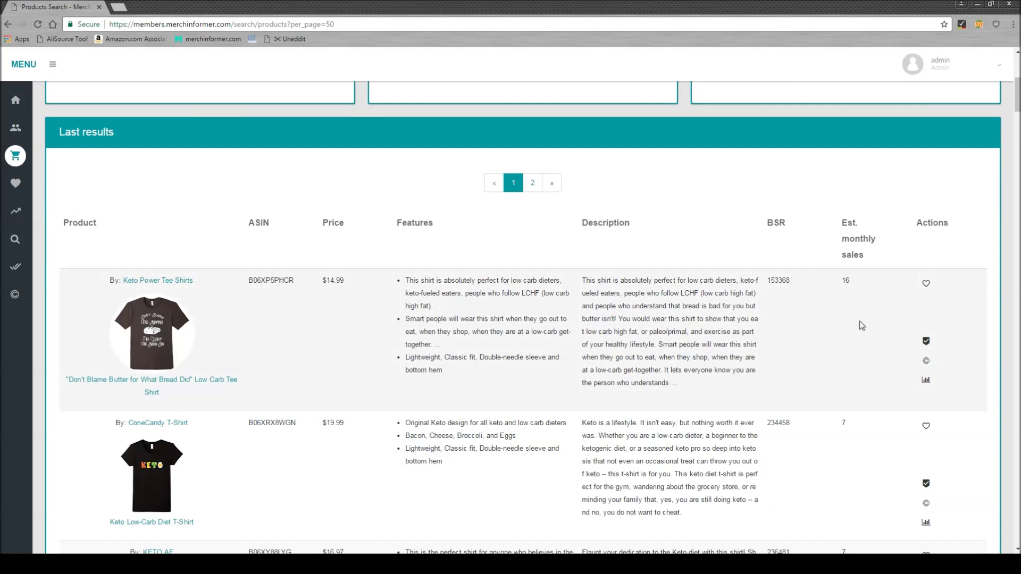
pyautogui.scroll(-2, 739, 344)
pyautogui.scroll(-2, 360, 367)
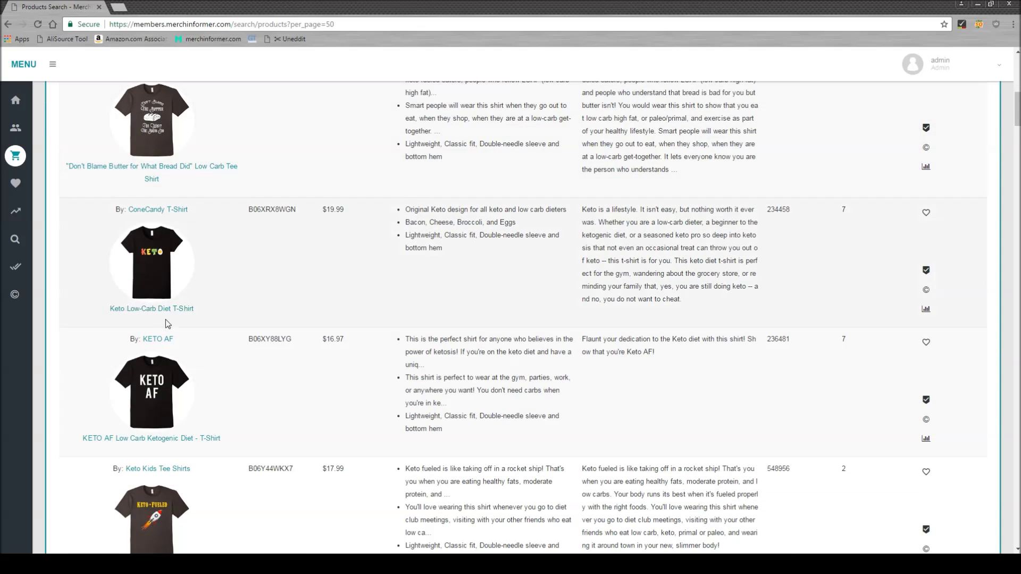
pyautogui.scroll(-4, 189, 489)
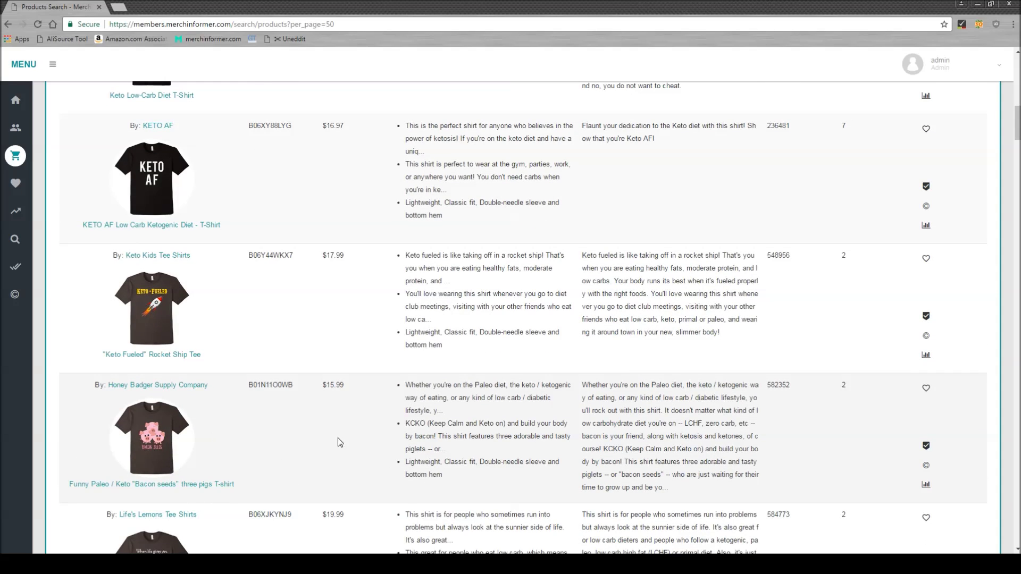
pyautogui.moveTo(406, 385); pyautogui.dragTo(445, 411)
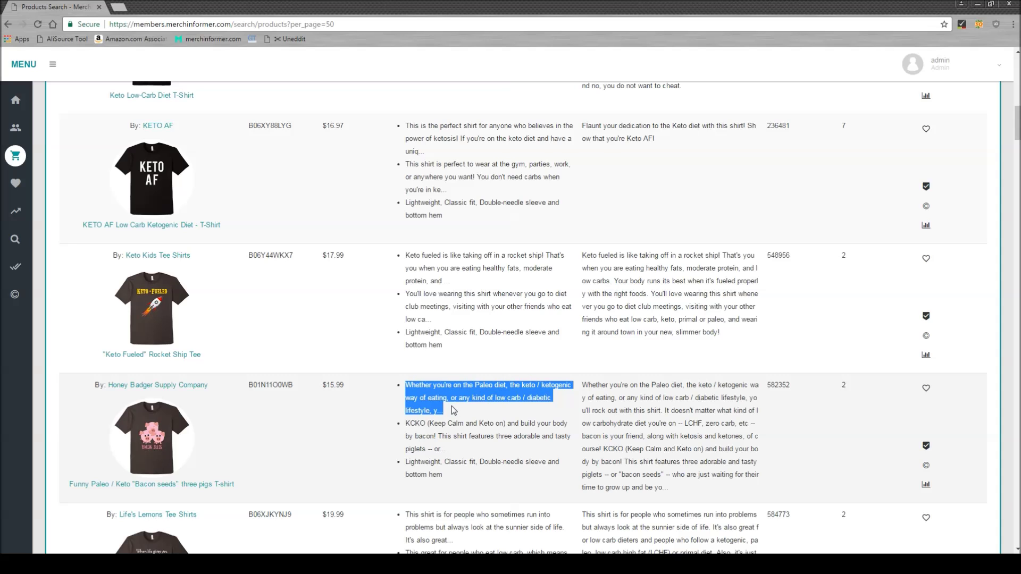
pyautogui.scroll(-2, 464, 417)
pyautogui.scroll(4, 180, 271)
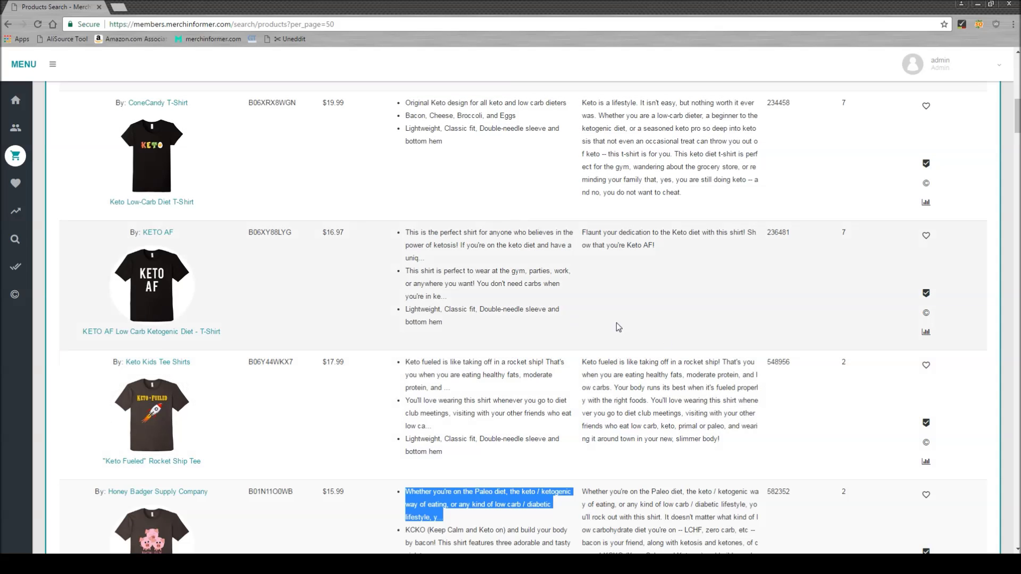
pyautogui.scroll(4, 619, 327)
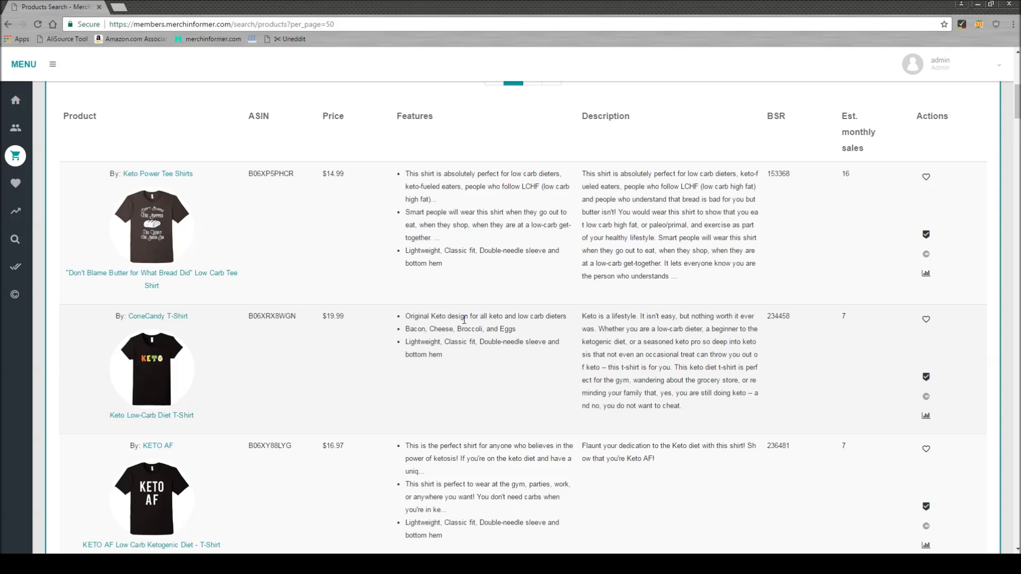
pyautogui.scroll(4, 527, 316)
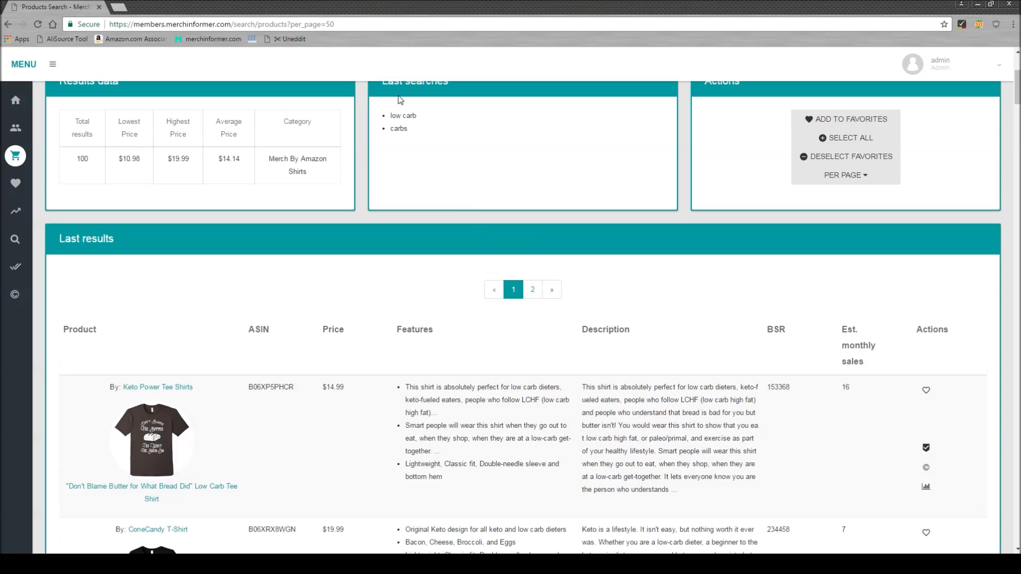
# Copy the phrase 'low carb diet' from the ConeCandy Keto Low-Carb Diet T-Shirt's features.
pyautogui.scroll(-4, 481, 371)
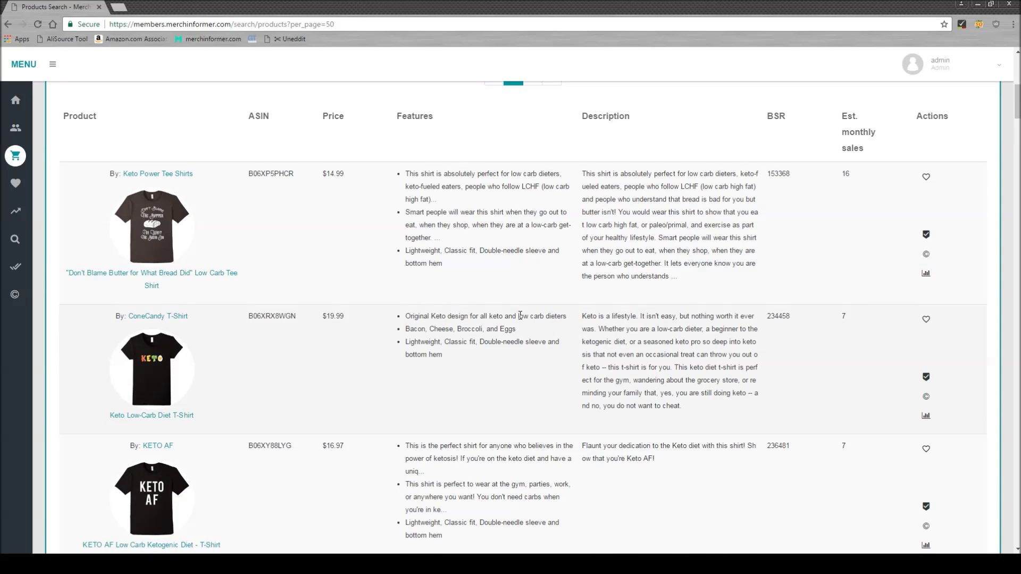
pyautogui.moveTo(520, 316); pyautogui.dragTo(557, 318)
pyautogui.rightClick(555, 317)
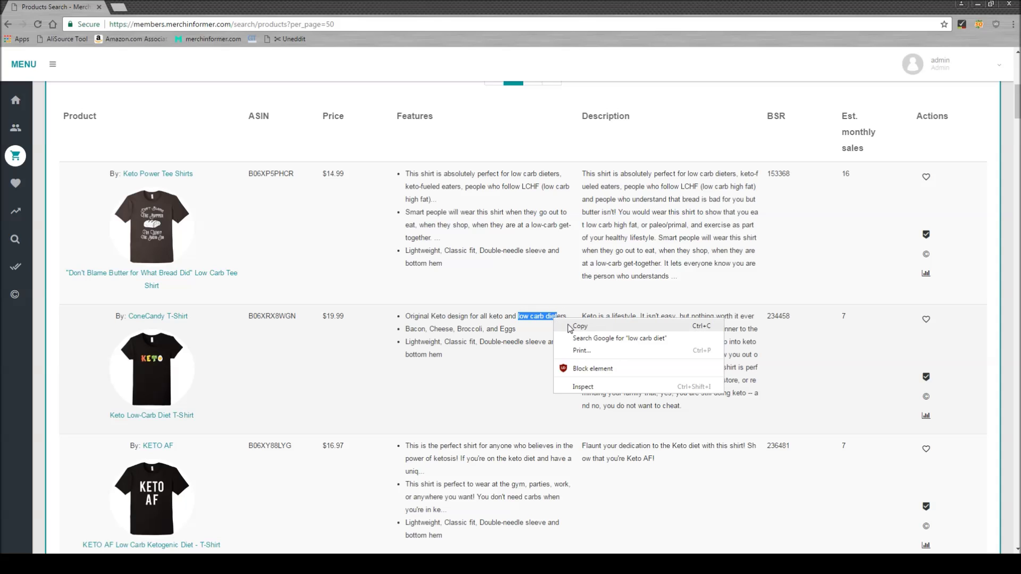
pyautogui.click(572, 325)
pyautogui.scroll(-2, 588, 363)
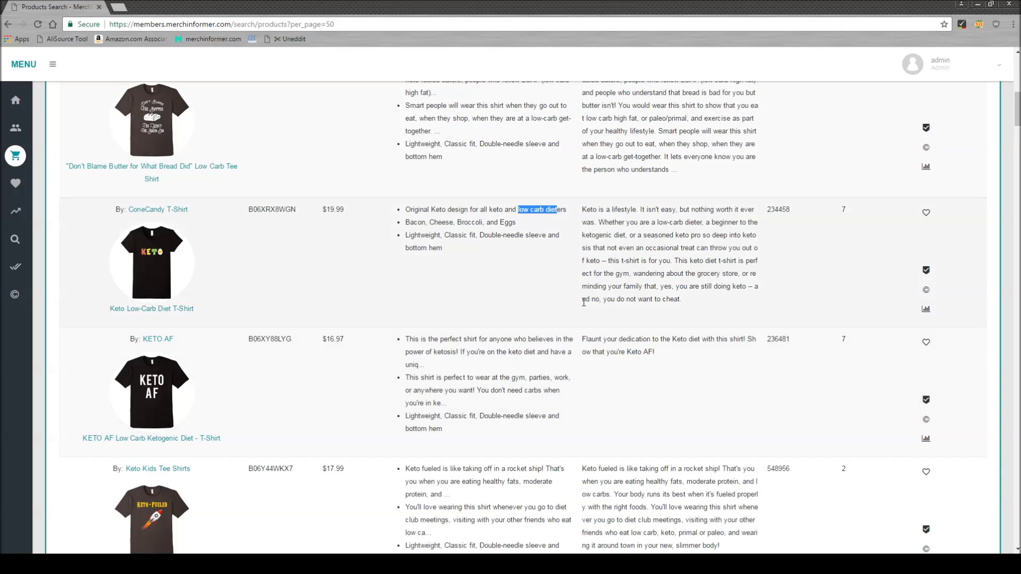
pyautogui.scroll(-2, 444, 353)
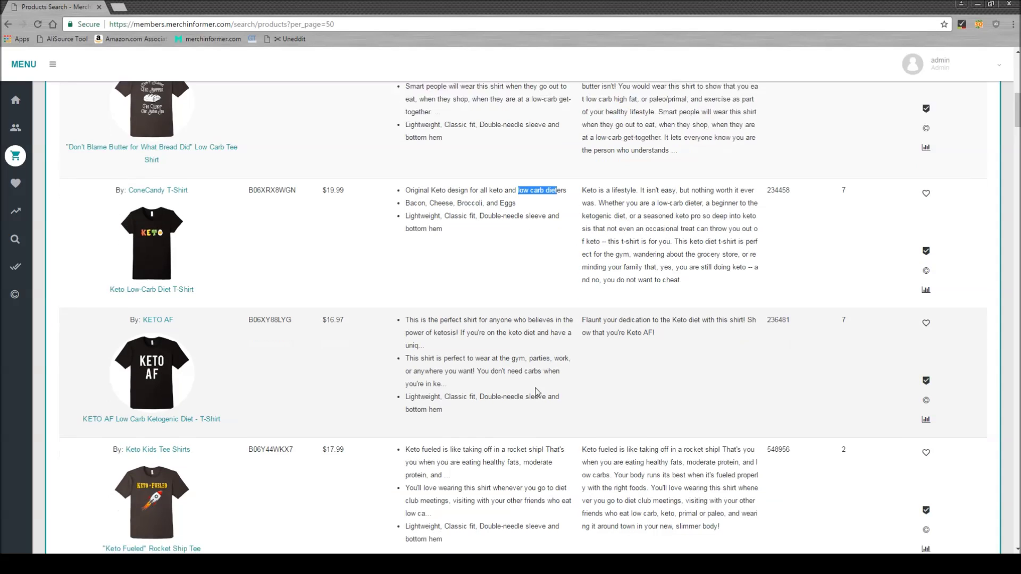
pyautogui.scroll(-2, 414, 365)
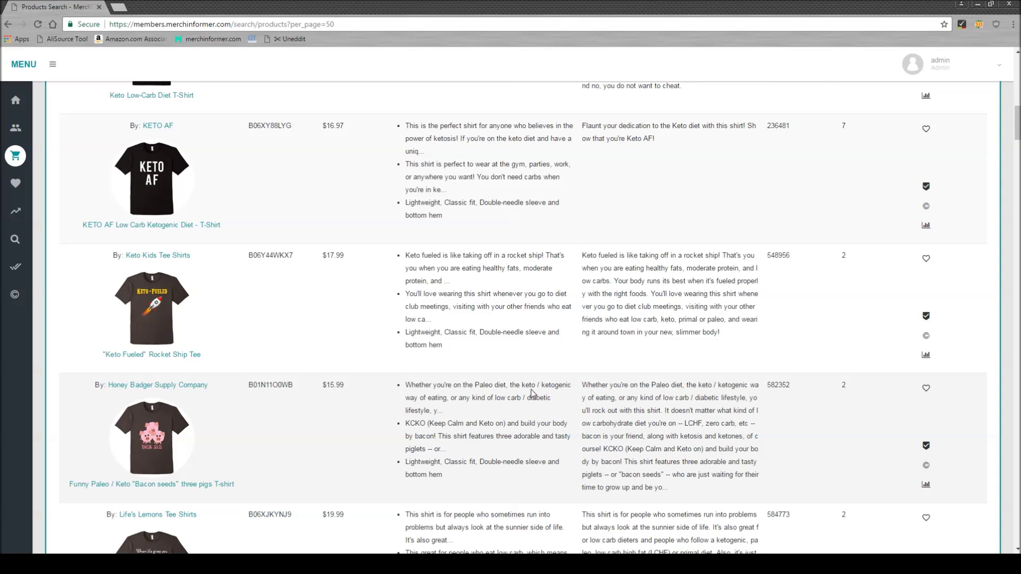
pyautogui.scroll(-3, 540, 407)
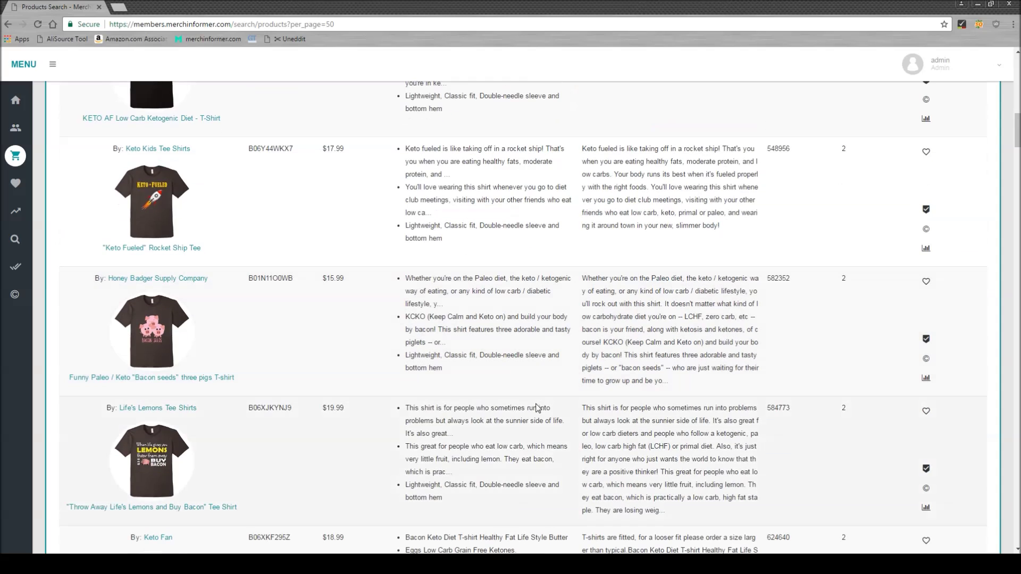
pyautogui.scroll(18, 532, 330)
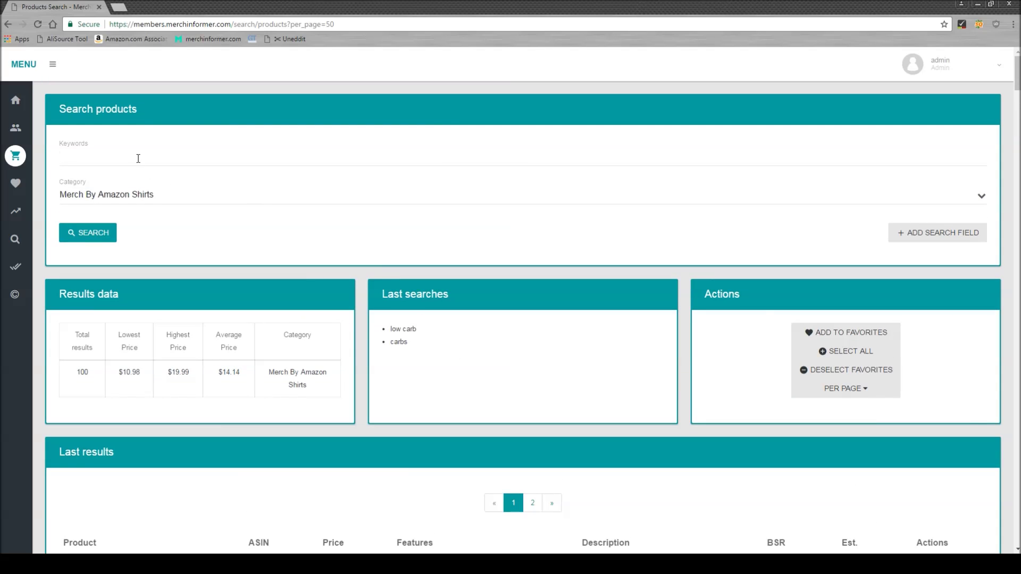
# Search products for 'low carb diet' and mark the top shirt's 7 sales, $19.99 price, Keto wording.
pyautogui.click(138, 158)
pyautogui.write('low carb diet')
pyautogui.click(110, 244)
pyautogui.scroll(-6, 447, 337)
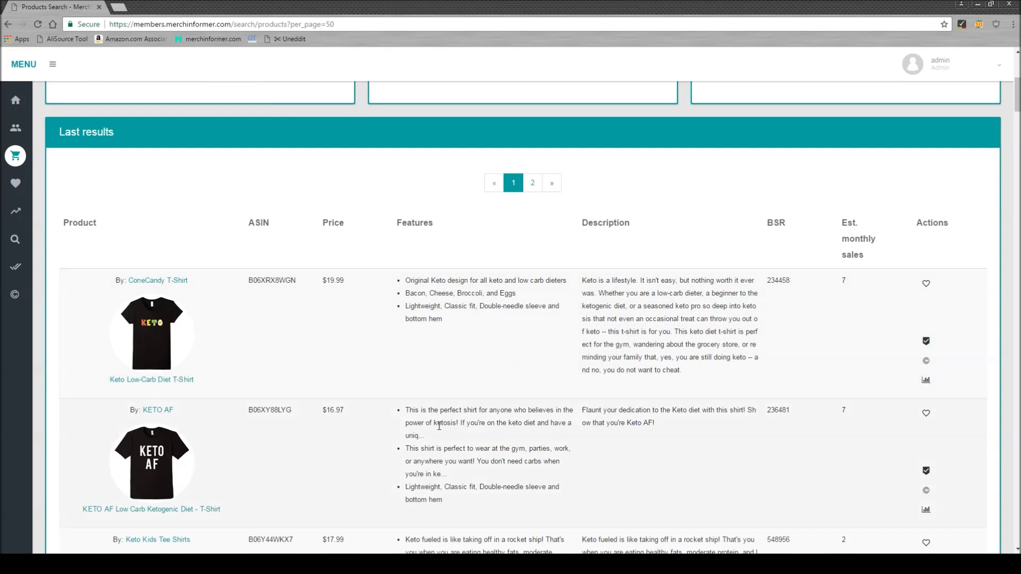
pyautogui.scroll(-2, 319, 266)
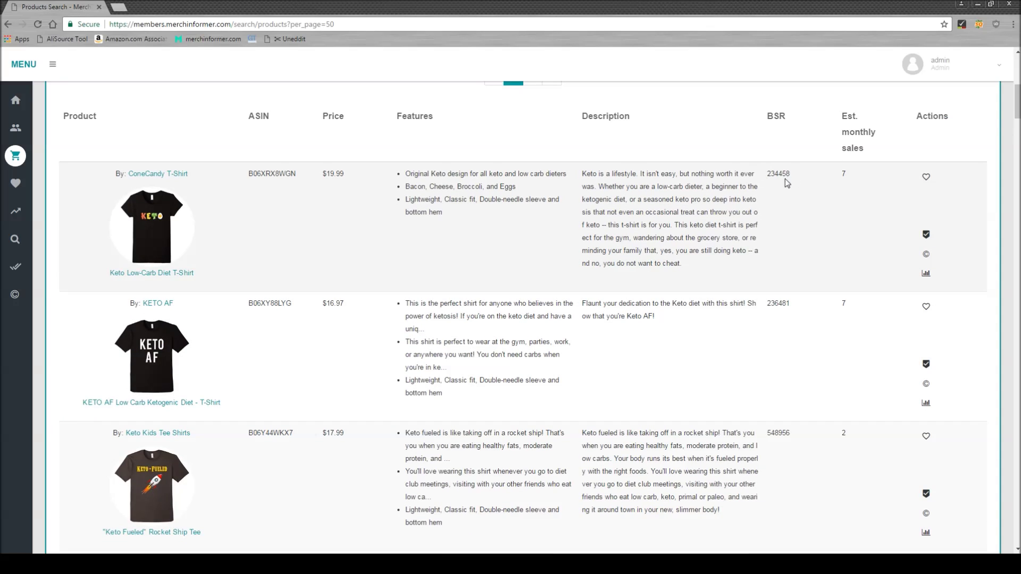
pyautogui.doubleClick(843, 173)
pyautogui.moveTo(343, 176); pyautogui.dragTo(326, 188)
pyautogui.moveTo(431, 174); pyautogui.dragTo(468, 173)
pyautogui.click(926, 177)
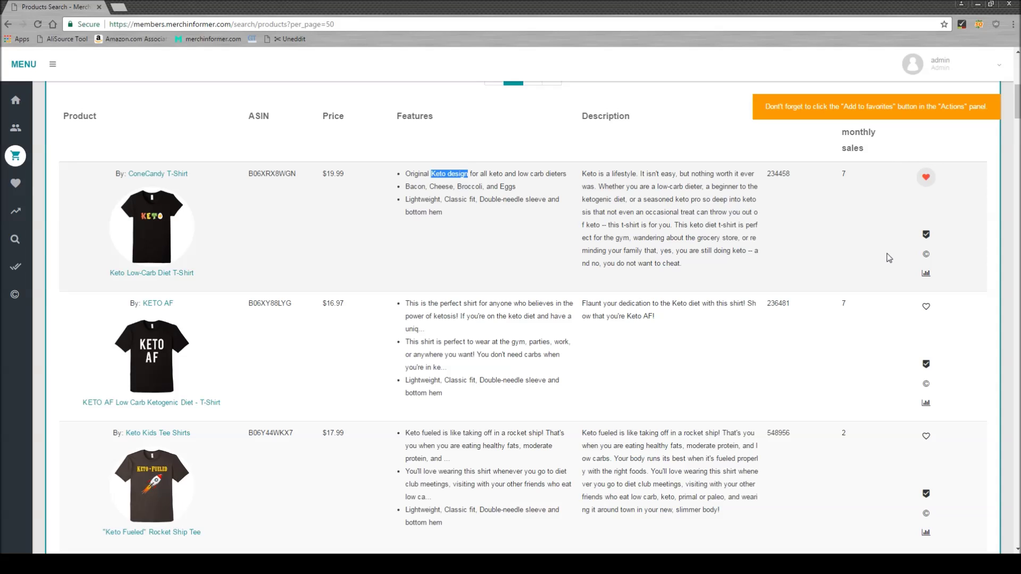
pyautogui.click(925, 176)
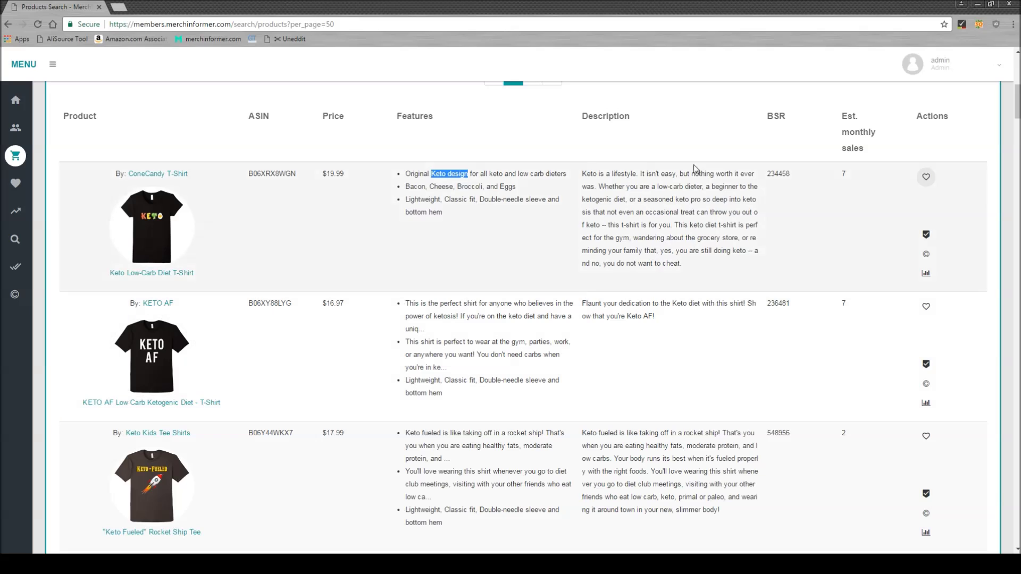
pyautogui.scroll(4, 482, 345)
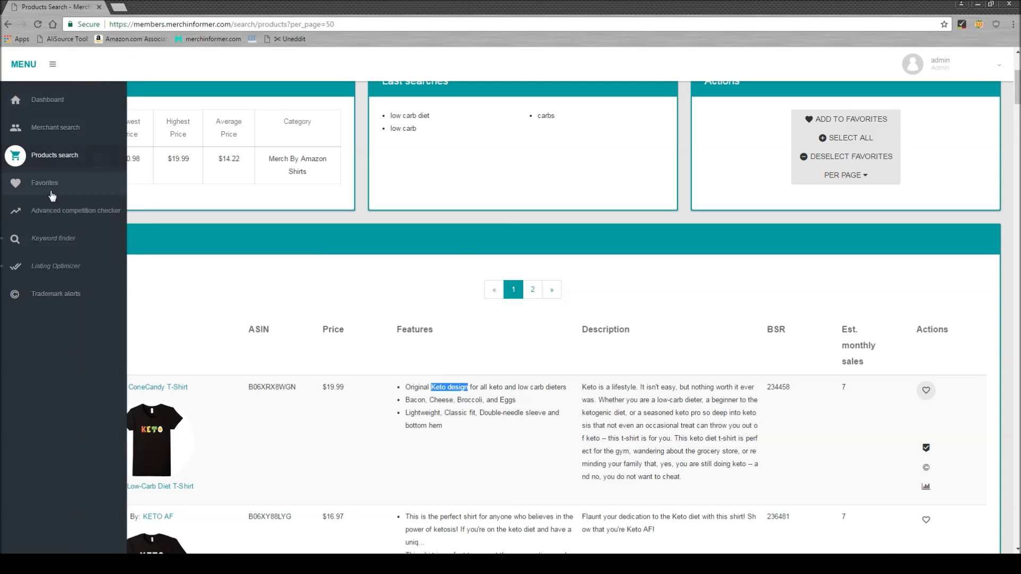
pyautogui.scroll(2, 330, 250)
pyautogui.moveTo(28, 229)
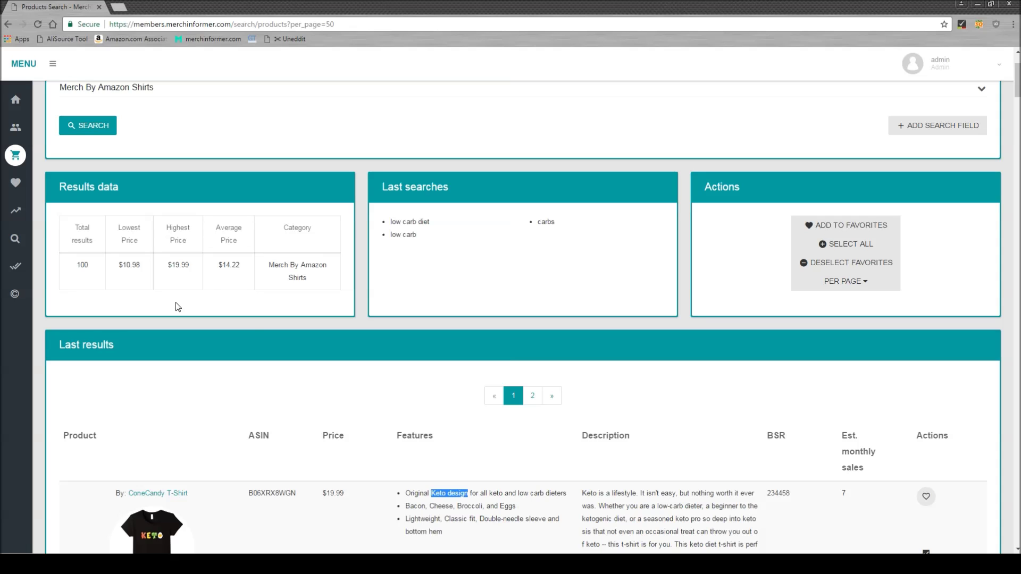
pyautogui.click(402, 351)
pyautogui.scroll(-2, 450, 361)
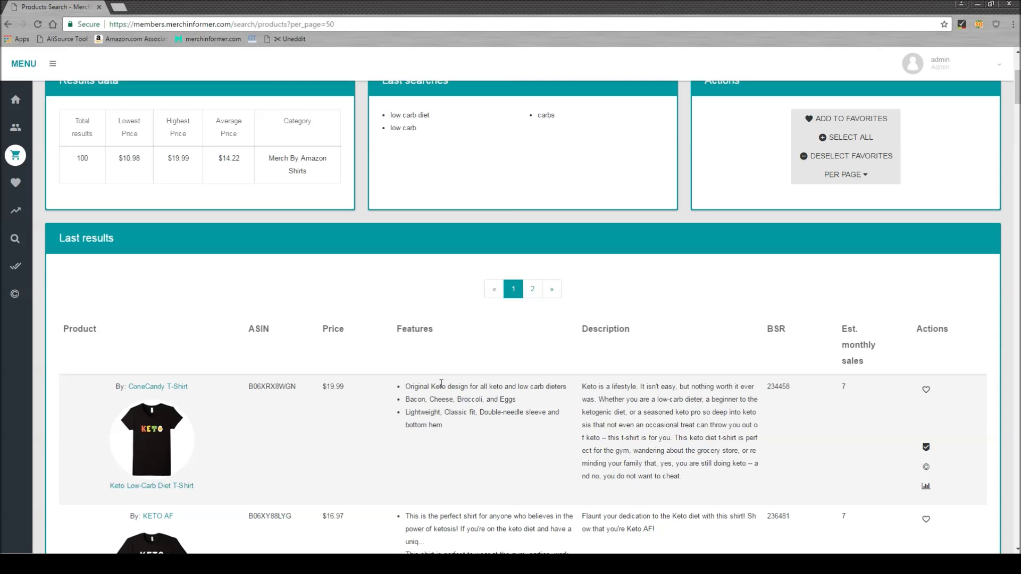
pyautogui.scroll(-4, 449, 365)
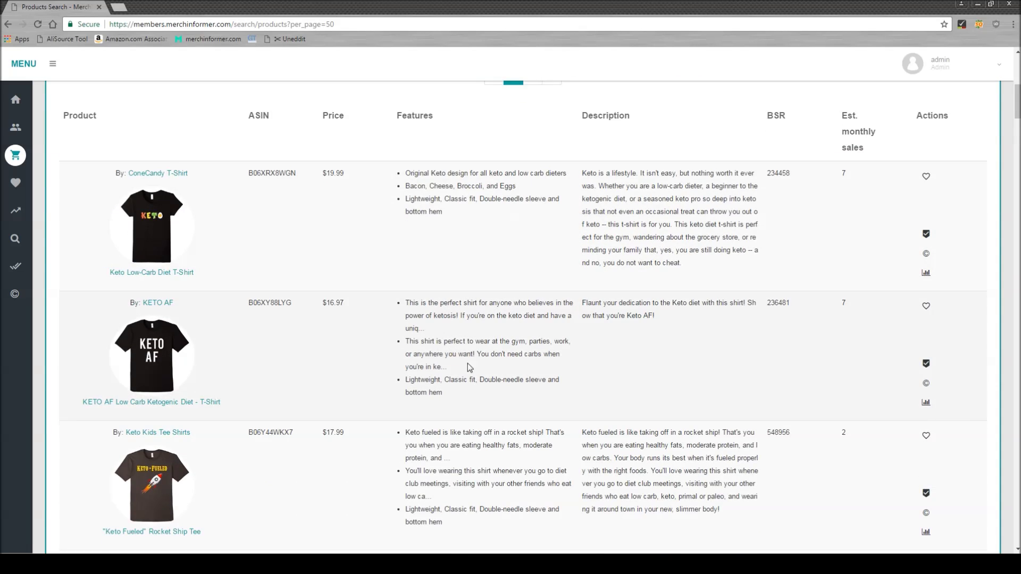
pyautogui.scroll(8, 467, 363)
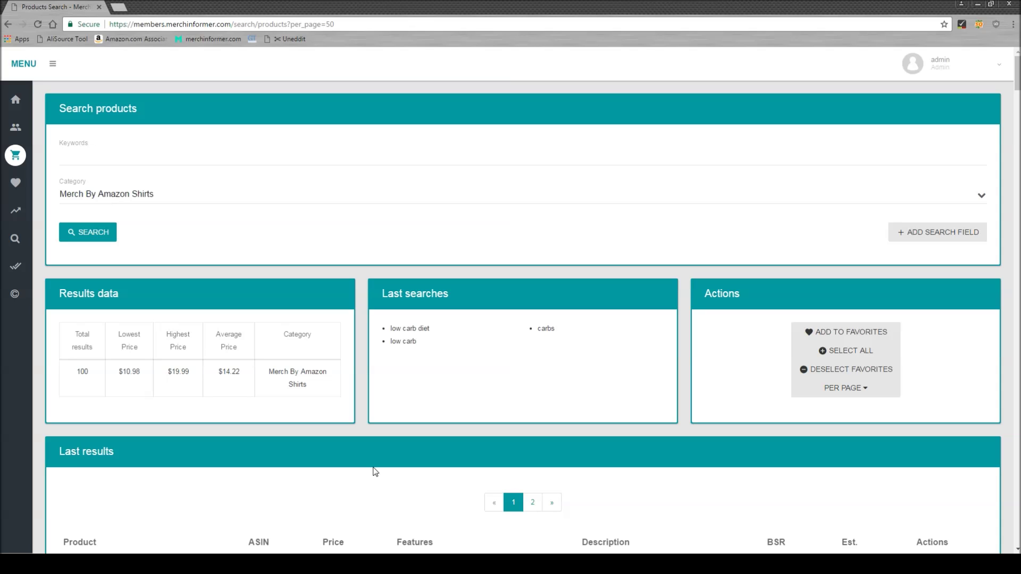
pyautogui.hotkey('alt', 'Tab')
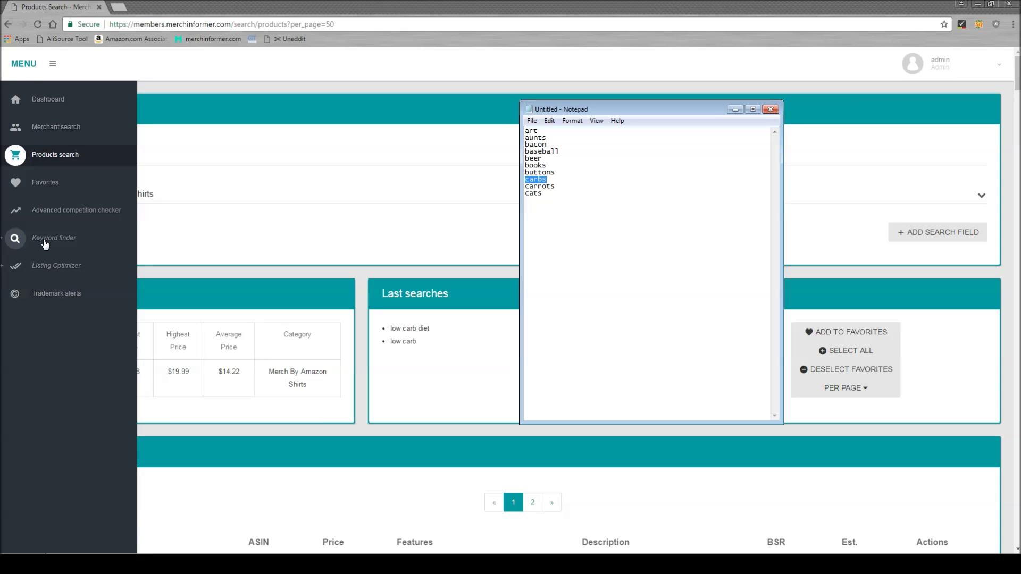
# Select the whole Notepad word list, then return to the Keyword finder's 172 'i love' results.
pyautogui.moveTo(548, 195); pyautogui.dragTo(488, 141)
pyautogui.click(27, 239)
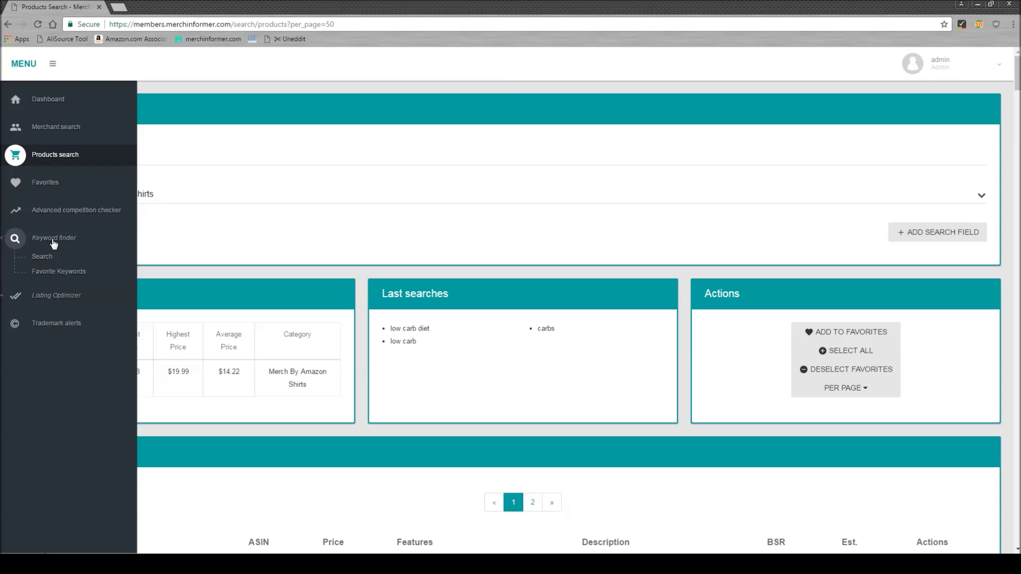
pyautogui.click(43, 257)
pyautogui.scroll(-8, 351, 250)
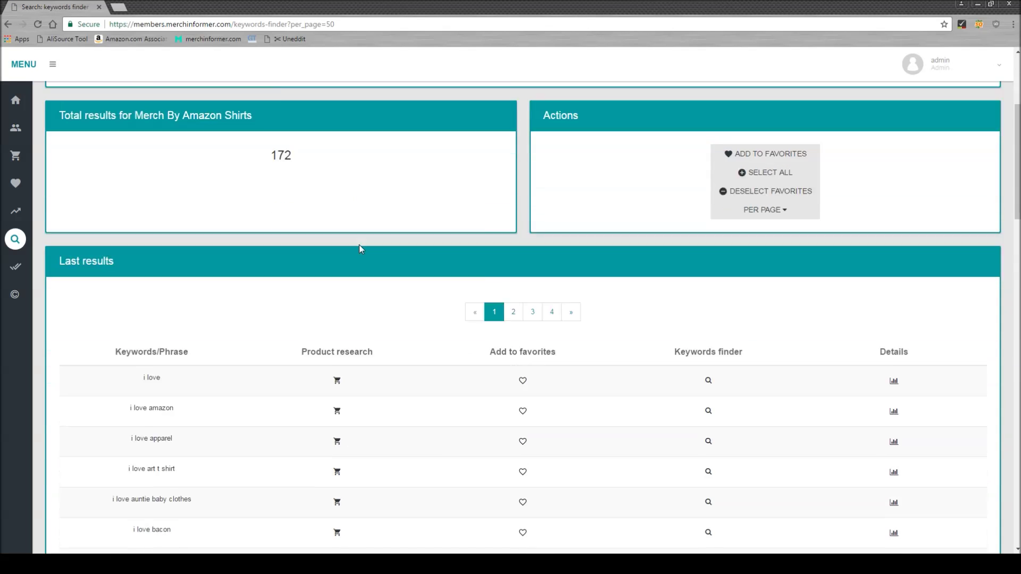
pyautogui.scroll(2, 324, 270)
pyautogui.scroll(-11, 256, 308)
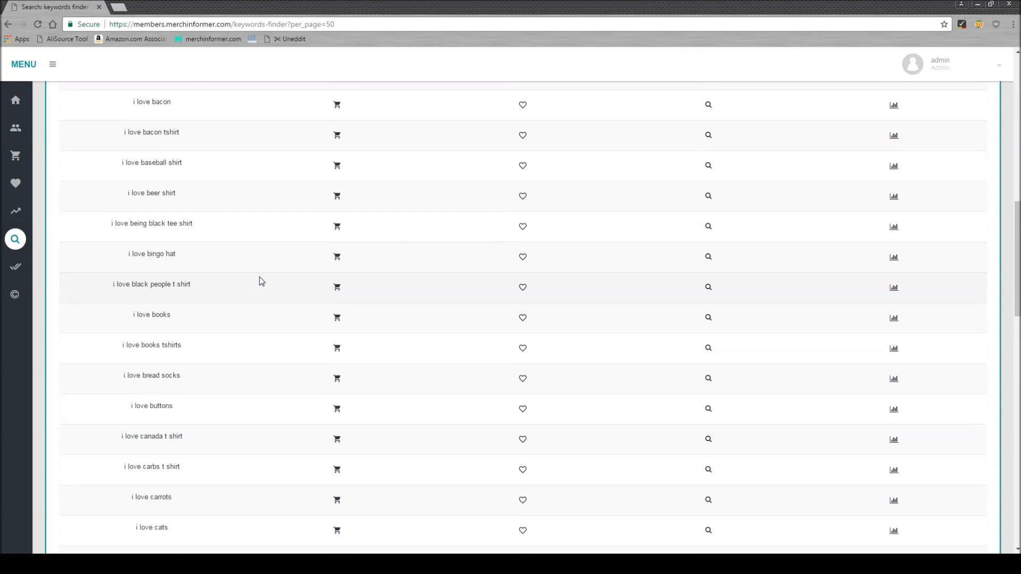
pyautogui.scroll(-8, 250, 290)
pyautogui.scroll(14, 234, 409)
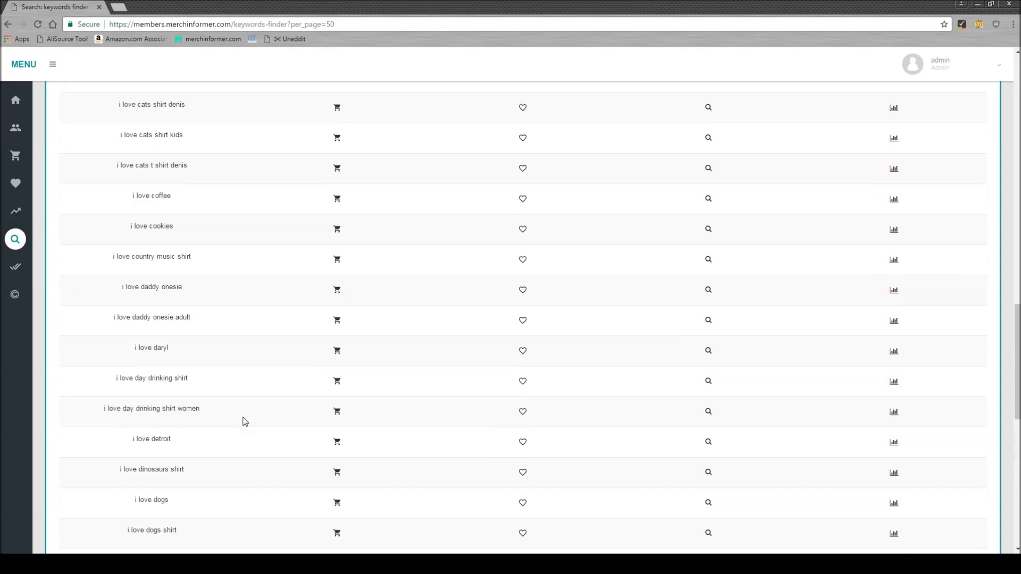
pyautogui.scroll(5, 244, 424)
pyautogui.scroll(-10, 238, 413)
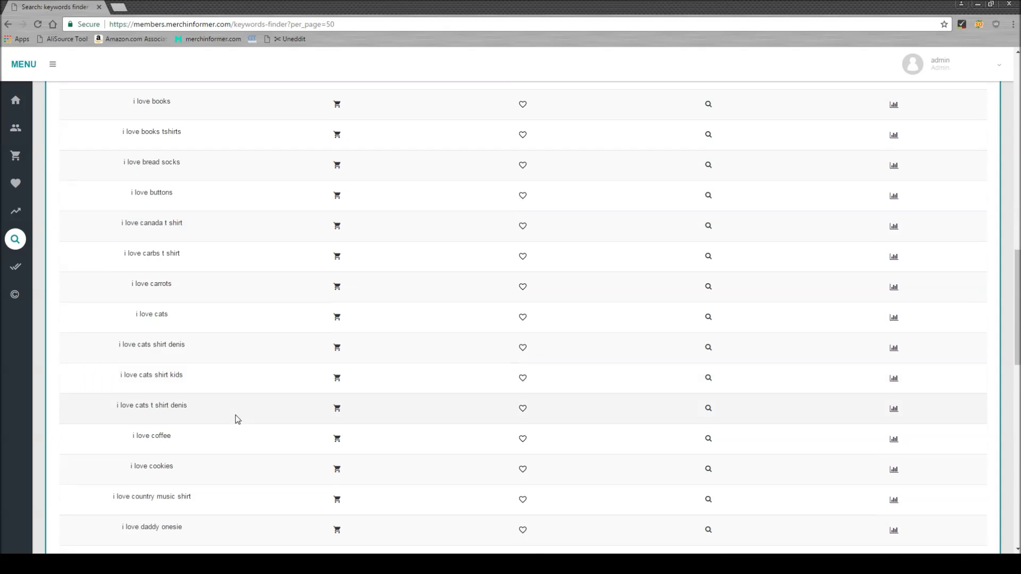
pyautogui.scroll(3, 246, 379)
pyautogui.scroll(7, 243, 388)
pyautogui.scroll(-2, 235, 426)
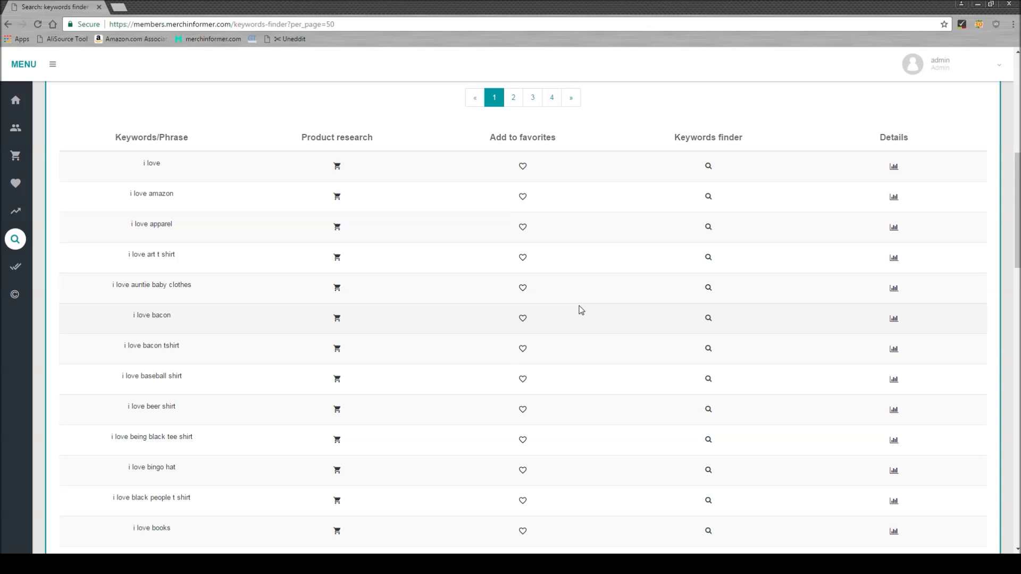
pyautogui.scroll(2, 223, 256)
pyautogui.moveTo(24, 183)
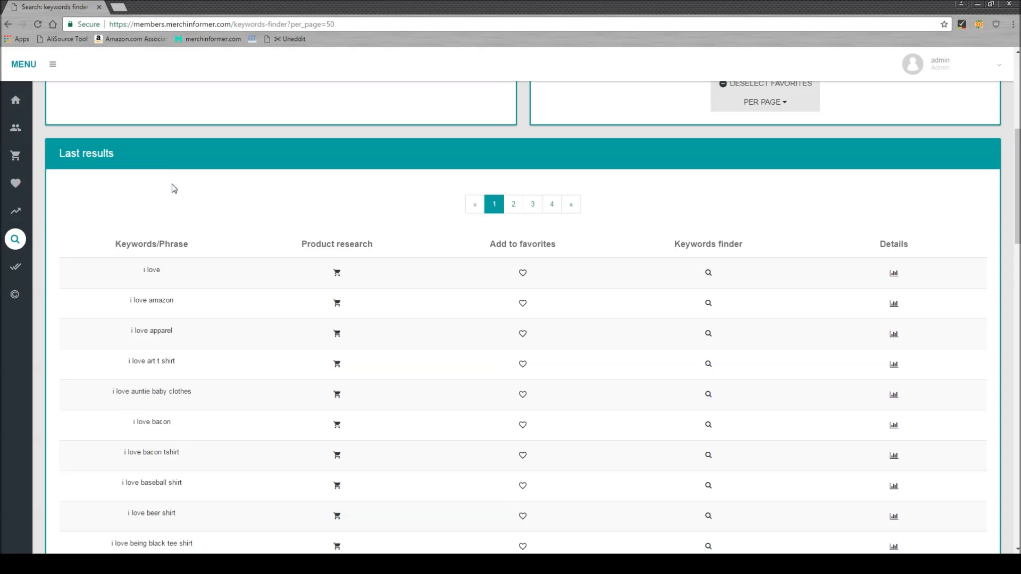
pyautogui.scroll(4, 346, 256)
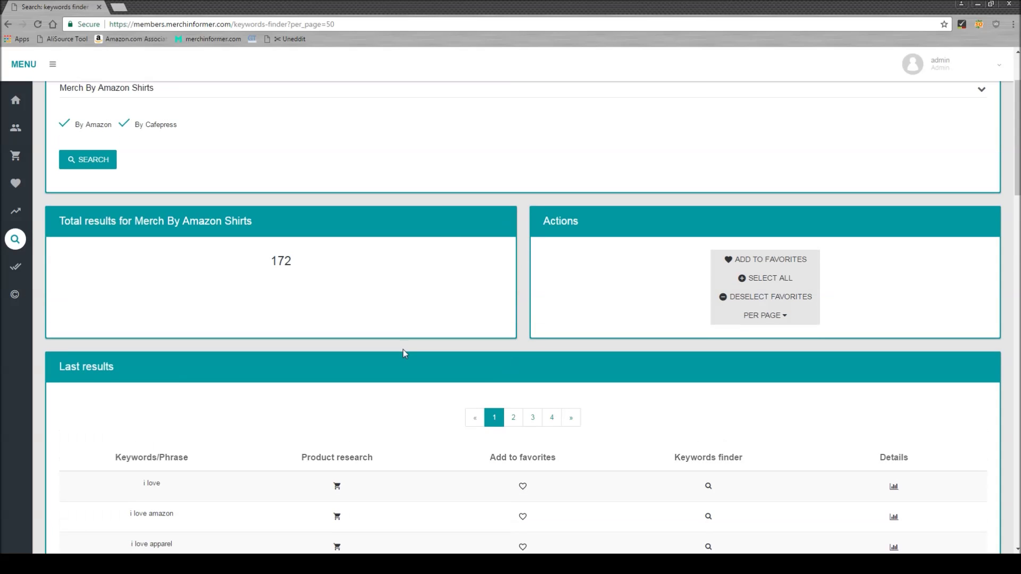